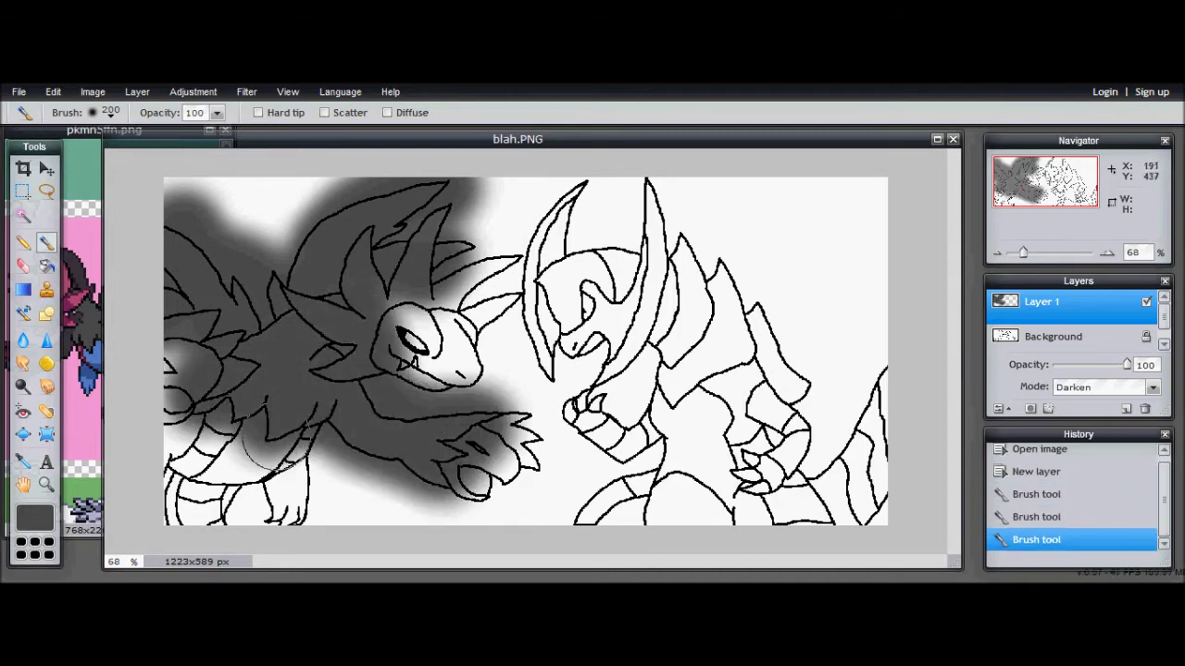
Sample a dark purplish grey from the reference sprite and brush soft shading over the left dragon's neck, body and arm on Layer 1.
drag(181, 378, 176, 374)
click(23, 462)
click(75, 307)
click(46, 244)
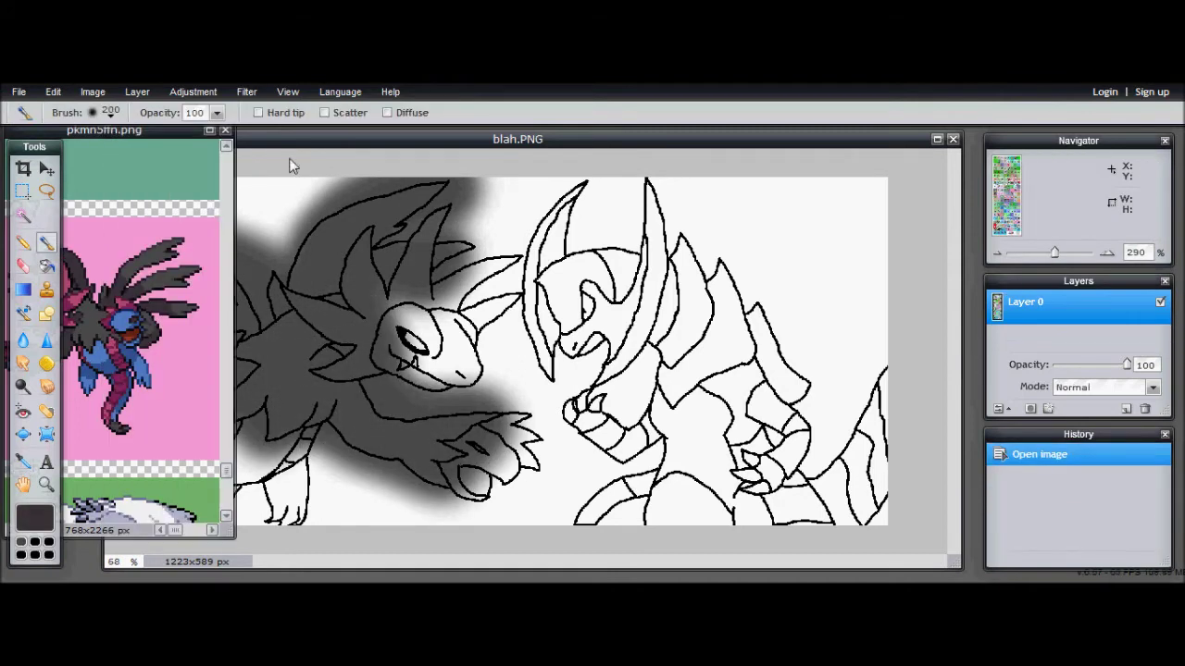
click(289, 162)
drag(194, 330, 205, 340)
mouse_move(287, 312)
mouse_down()
mouse_move(357, 304)
mouse_move(345, 350)
mouse_up()
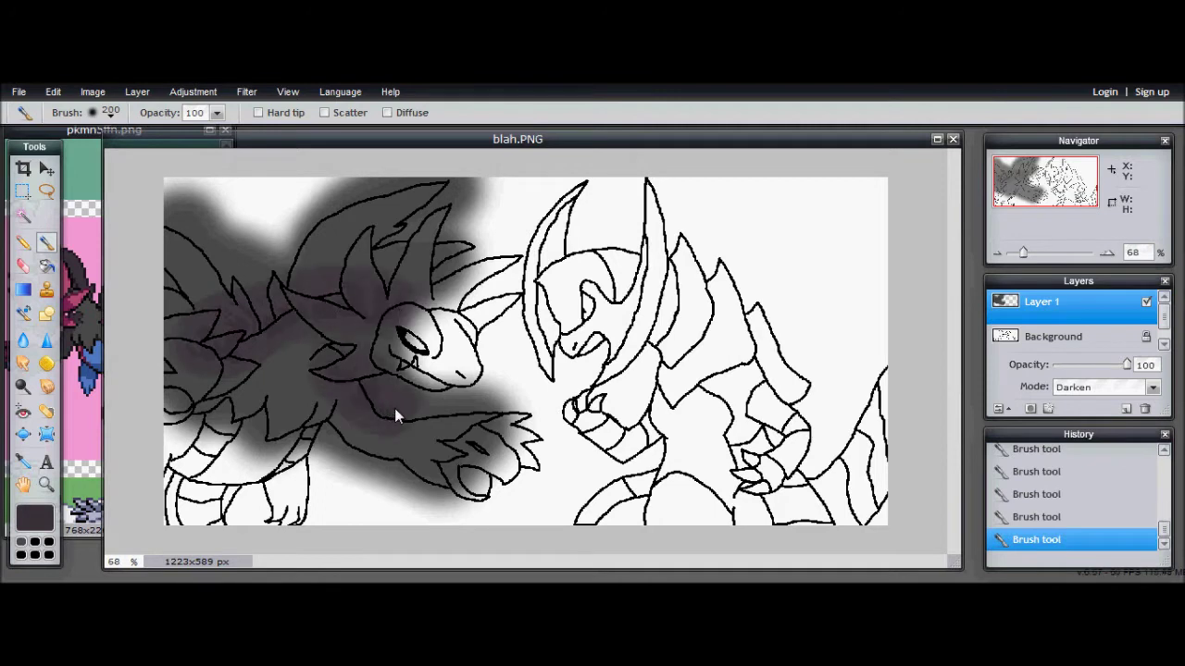
mouse_move(278, 458)
mouse_down()
mouse_move(417, 490)
mouse_move(491, 481)
mouse_up()
Select the left dragon's face from the Background line art and brush it on Layer 1 with a darker blue sampled from the sprite.
click(23, 215)
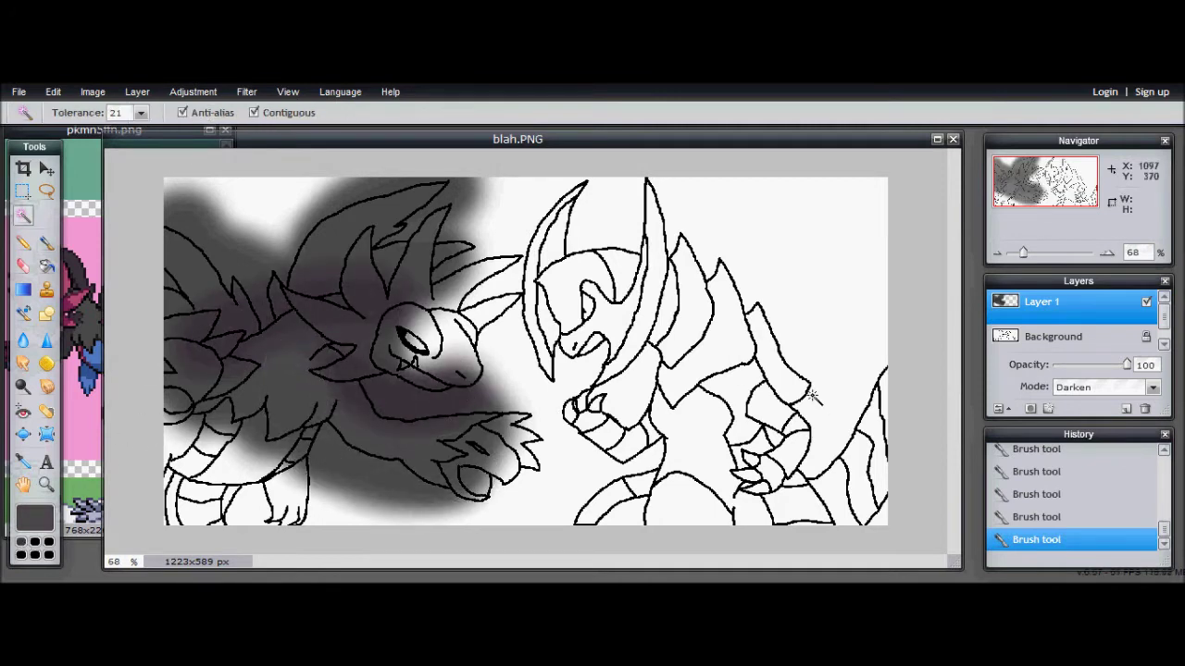
click(1049, 338)
click(460, 358)
click(1041, 302)
click(23, 461)
click(105, 345)
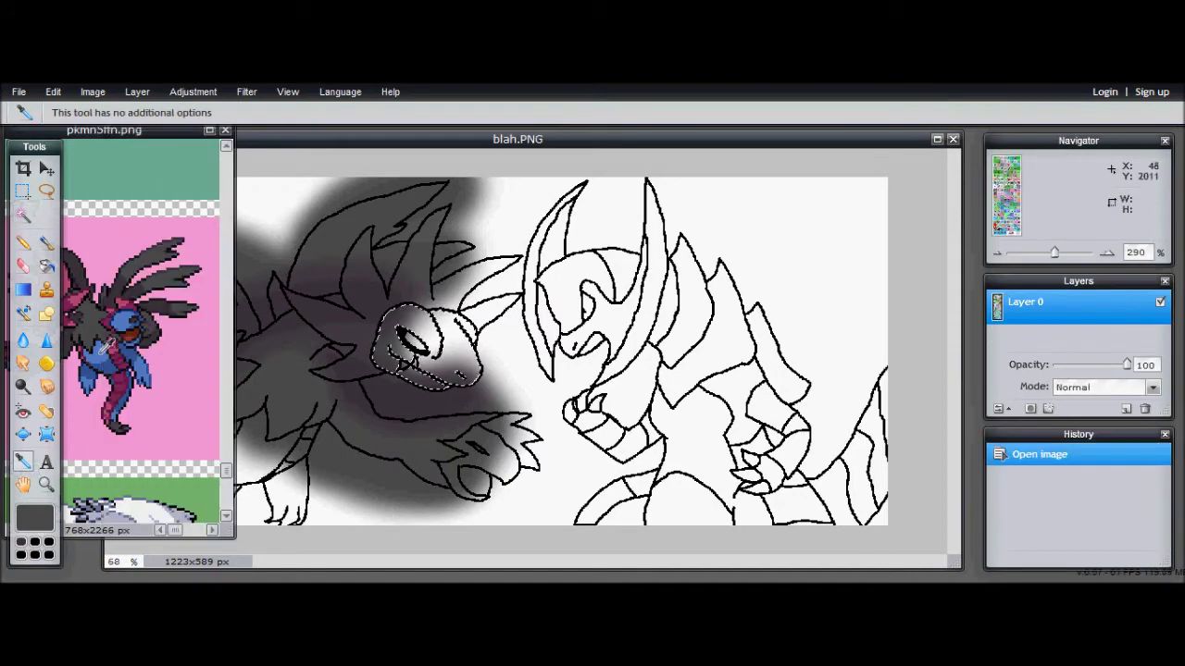
click(100, 353)
click(47, 242)
click(469, 348)
mouse_move(468, 348)
mouse_down()
mouse_move(410, 306)
mouse_move(390, 407)
mouse_up()
Sample a lighter blue from the reference sprite and brush it over the selected face of the left dragon.
click(23, 461)
click(89, 368)
click(87, 371)
click(47, 242)
click(373, 307)
mouse_move(380, 309)
mouse_down()
mouse_move(408, 386)
mouse_move(434, 393)
mouse_up()
drag(461, 304, 478, 301)
Select the small head at the end of the left dragon's arm and color it on Layer 1 with lighter and darker blue.
click(23, 214)
click(1049, 338)
click(518, 463)
click(1042, 302)
click(47, 243)
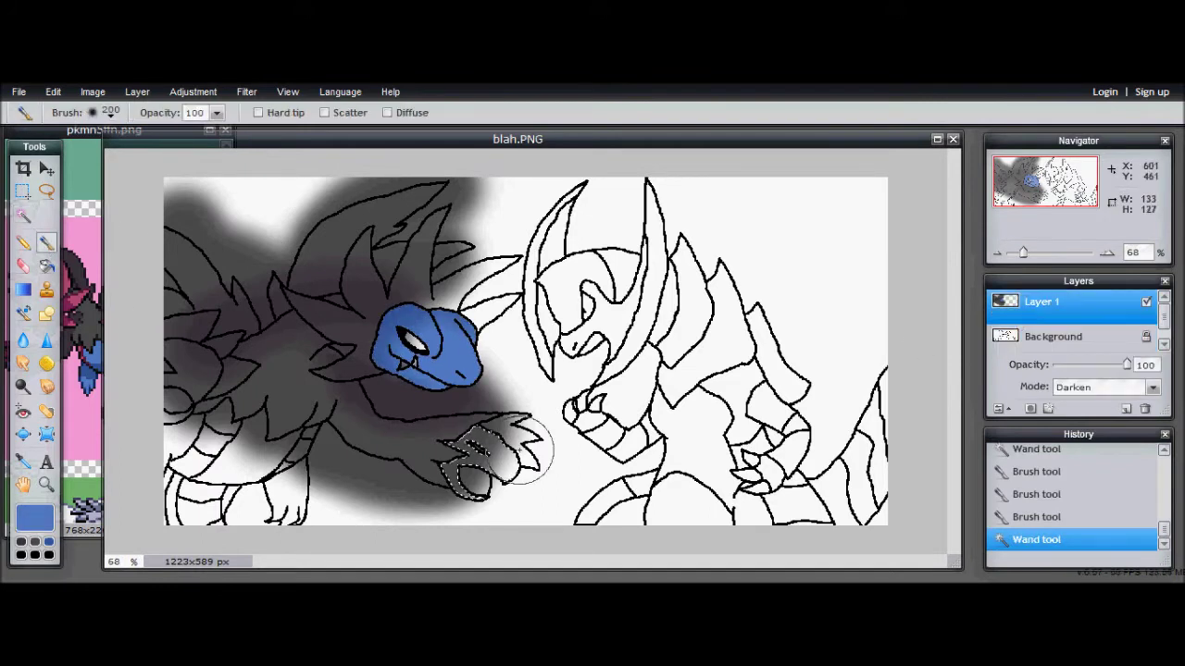
drag(519, 450, 459, 482)
click(49, 543)
drag(431, 443, 435, 499)
Select the partly visible head at the picture's left edge and brush it with darker and lighter blue on Layer 1.
click(23, 215)
click(1048, 338)
click(194, 375)
click(1042, 302)
click(46, 243)
drag(146, 330, 194, 389)
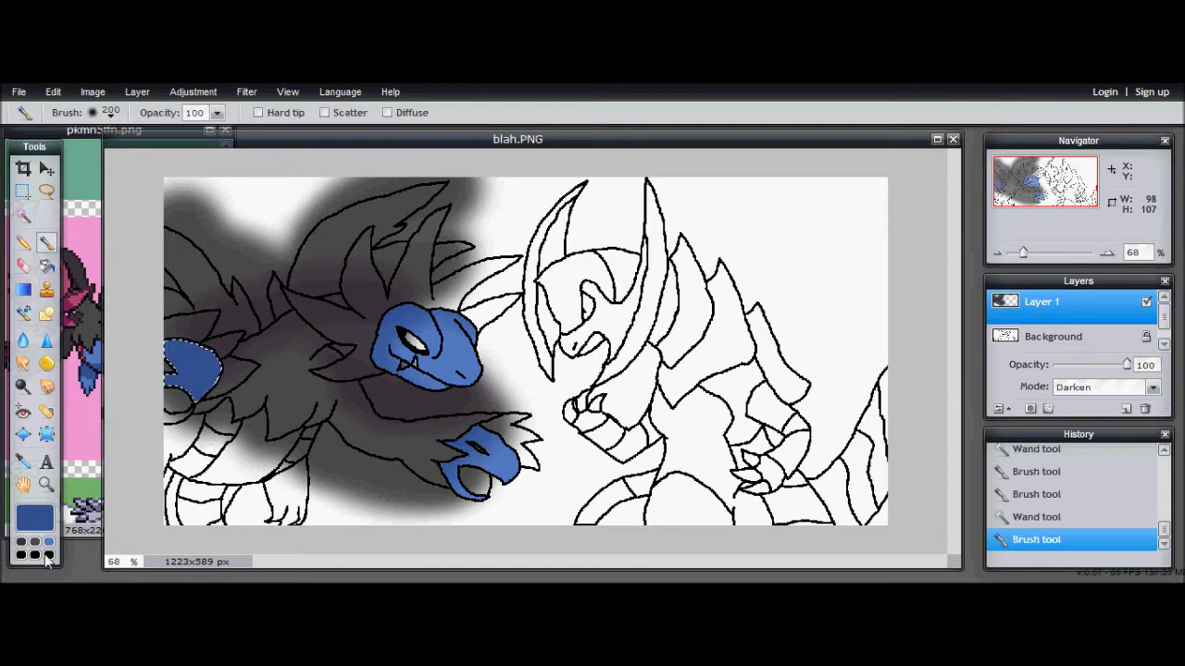
drag(209, 344, 194, 375)
Select the lower jaw of the left-edge head and color it on Layer 1 with both blues.
click(23, 215)
click(1049, 338)
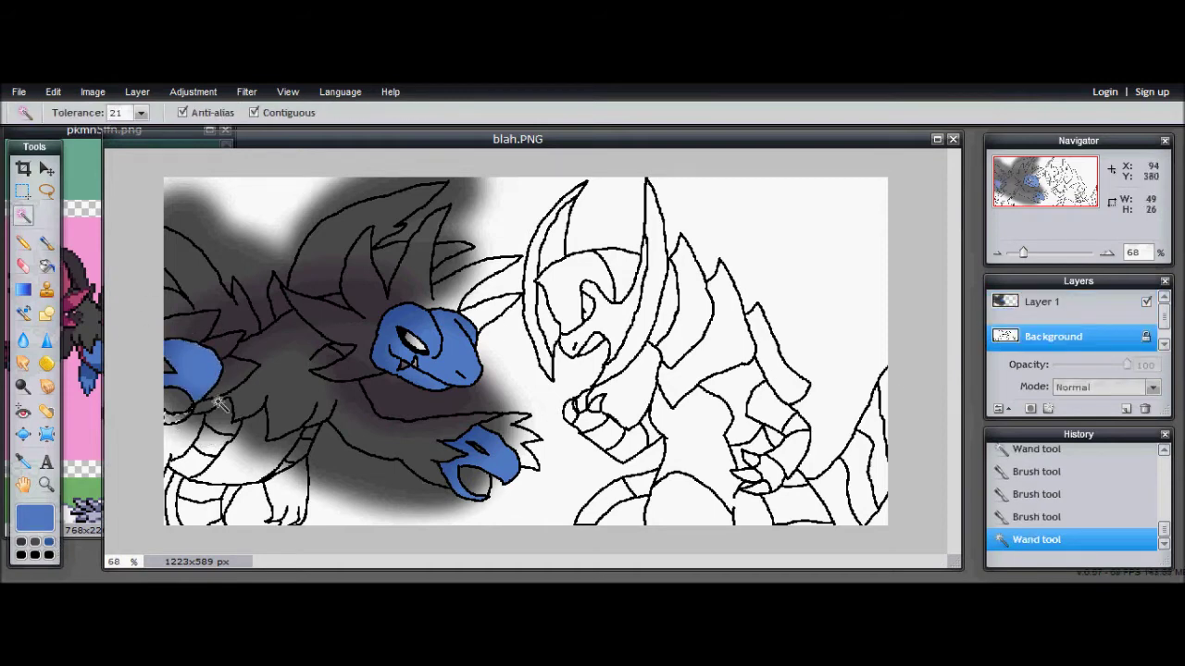
click(1042, 302)
click(46, 242)
mouse_move(162, 419)
mouse_down()
mouse_move(121, 424)
mouse_move(159, 425)
mouse_up()
click(49, 543)
drag(111, 475, 134, 445)
Select the small area inside the left-edge head and fill it with dark grey on Layer 1.
click(23, 215)
click(1049, 337)
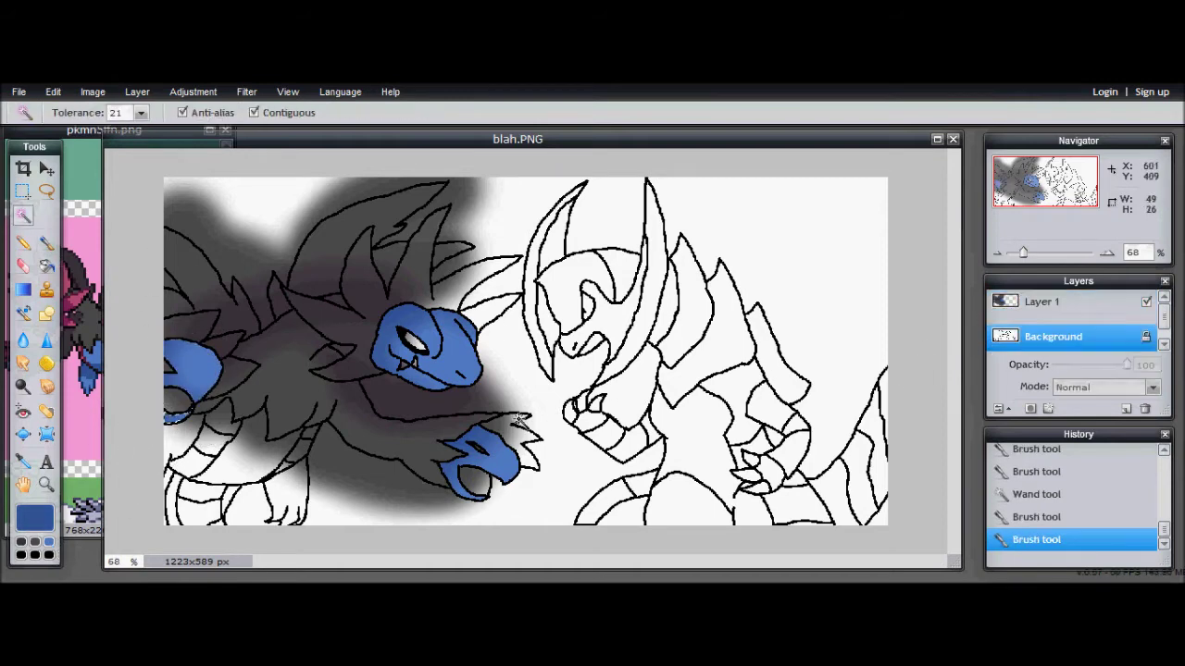
click(167, 368)
click(1041, 302)
click(23, 542)
click(46, 243)
click(167, 366)
Select the spikes around the left dragon's face and brush them on Layer 1 with pink sampled from the reference sprite.
click(23, 215)
click(1049, 337)
click(371, 294)
click(1048, 309)
click(84, 292)
click(23, 462)
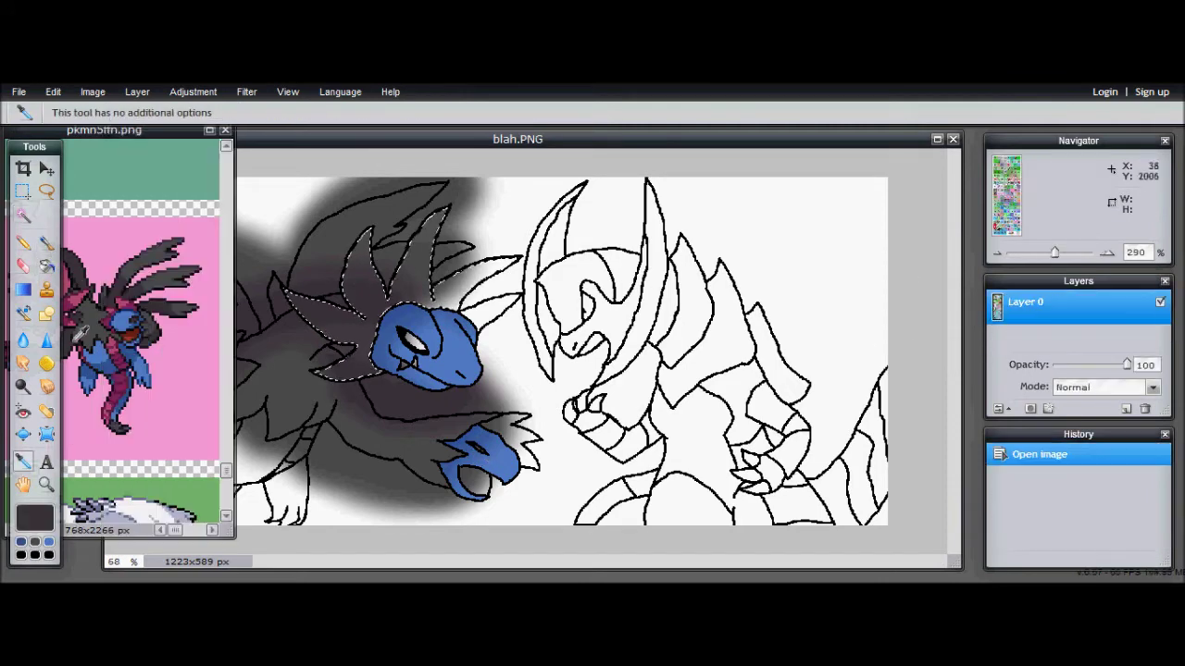
click(84, 292)
click(46, 243)
click(389, 306)
mouse_move(342, 366)
mouse_down()
mouse_move(454, 189)
mouse_move(320, 320)
mouse_up()
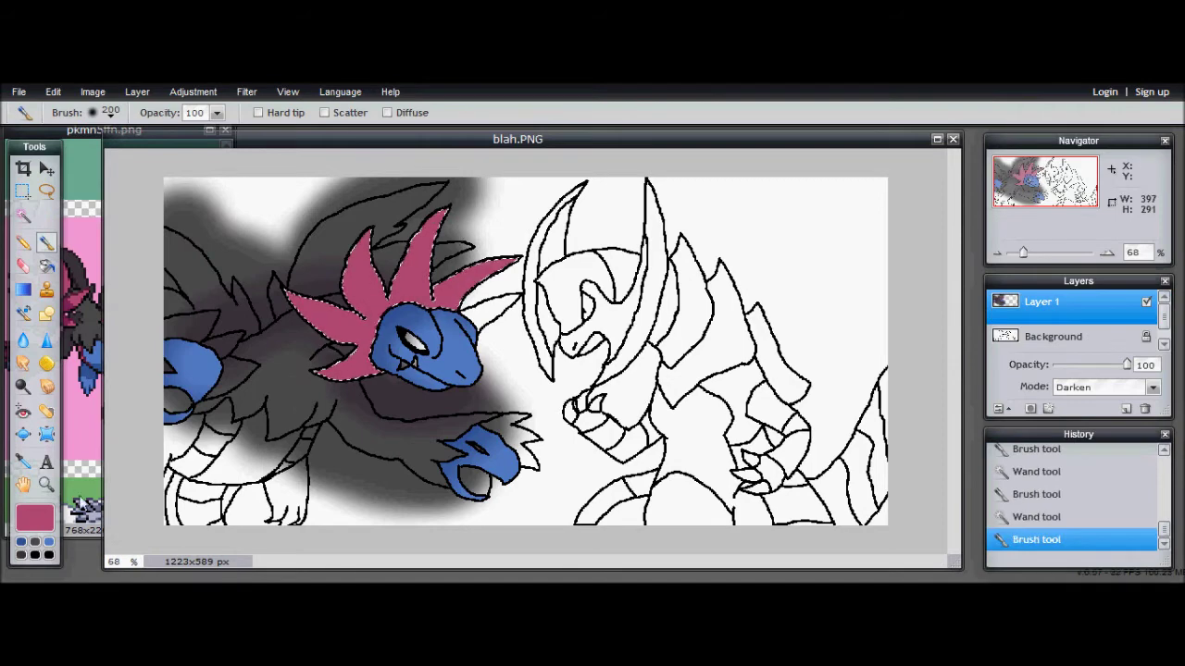
Sample a dark magenta from the reference sprite and shade the base of the selected spikes around the face.
click(23, 461)
click(84, 292)
click(80, 294)
click(46, 242)
click(397, 315)
mouse_move(394, 333)
mouse_down()
mouse_move(434, 311)
mouse_move(401, 353)
mouse_move(416, 362)
mouse_move(448, 322)
mouse_up()
Select the separate lower spike behind the snout and color it on Layer 1 with dark magenta and pink.
click(23, 214)
click(1053, 337)
click(481, 306)
click(1046, 315)
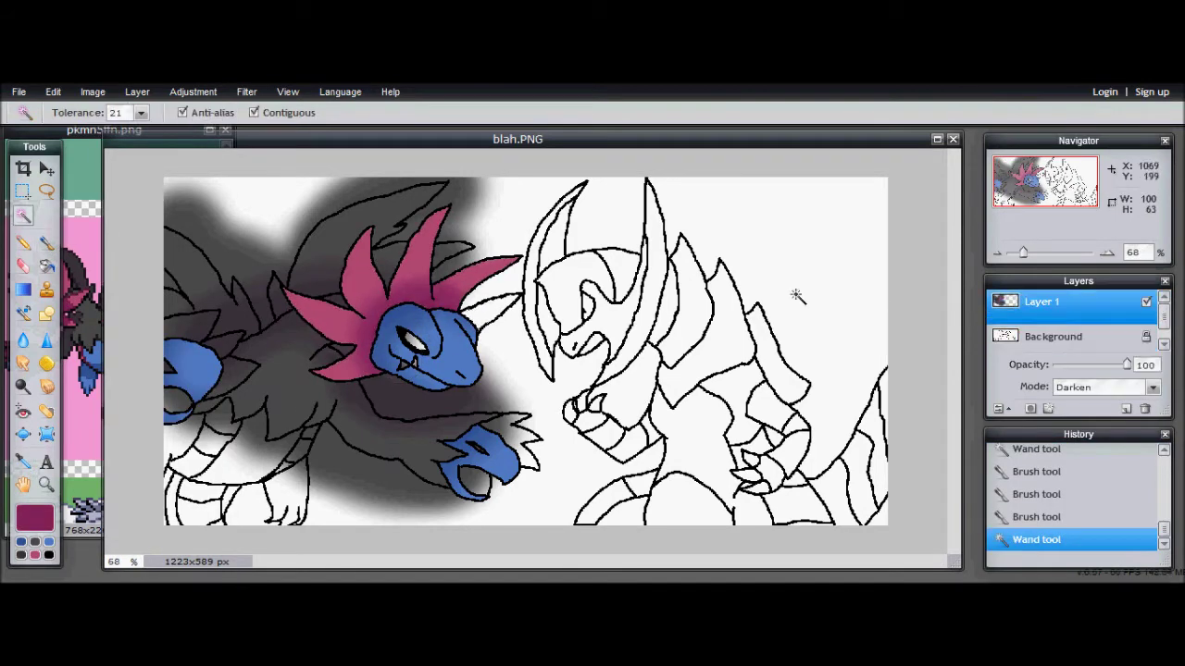
click(47, 243)
click(34, 556)
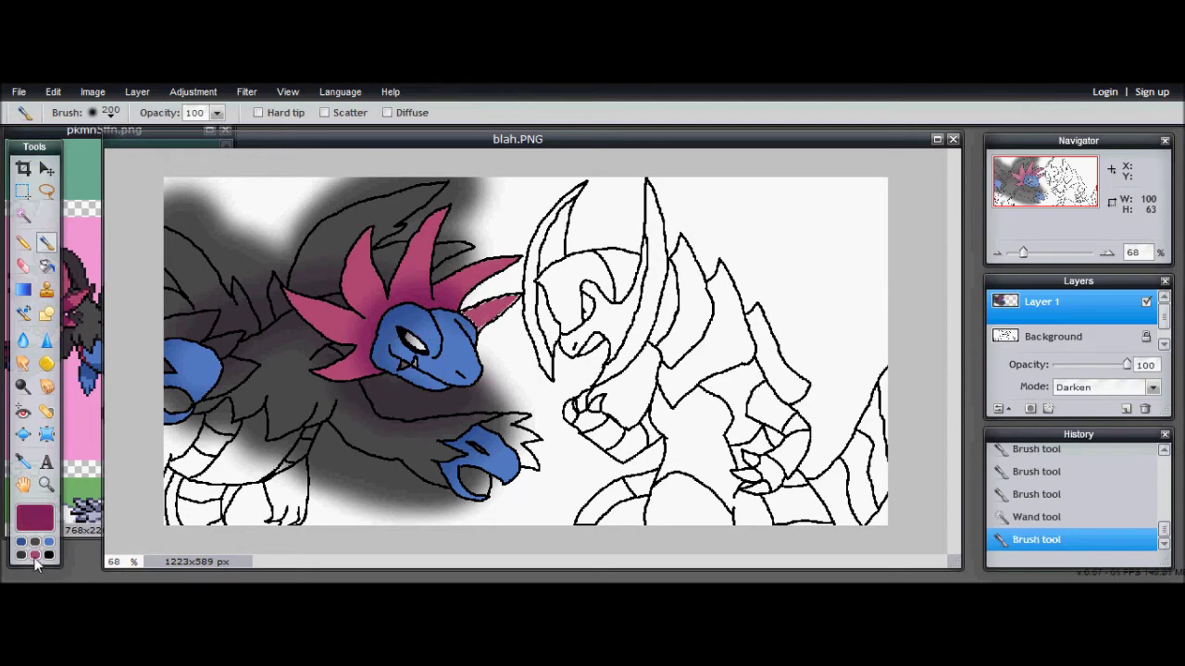
click(466, 344)
click(480, 337)
Select the uppermost belly band under the chest fur and brush it with pink and dark magenta on Layer 1.
click(24, 215)
click(1004, 339)
click(1019, 313)
click(46, 243)
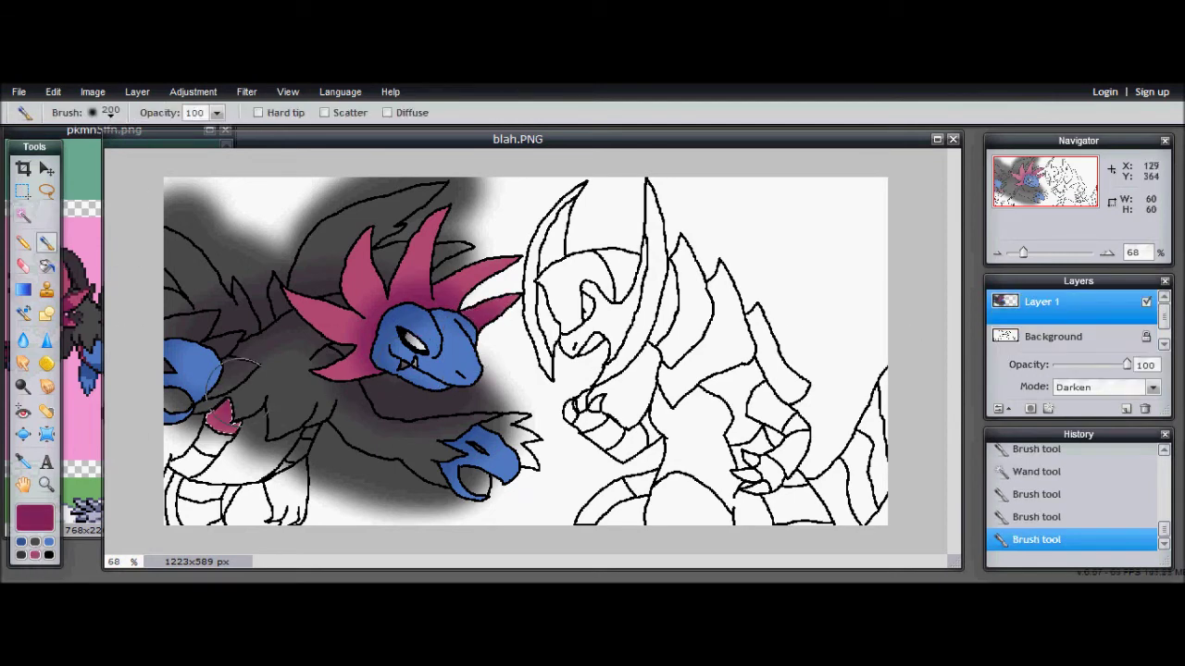
drag(236, 371, 223, 430)
Color the two small bands between the chest fur and the foot with dark magenta and pink on Layer 1, selecting each one first.
key(w)
click(1052, 336)
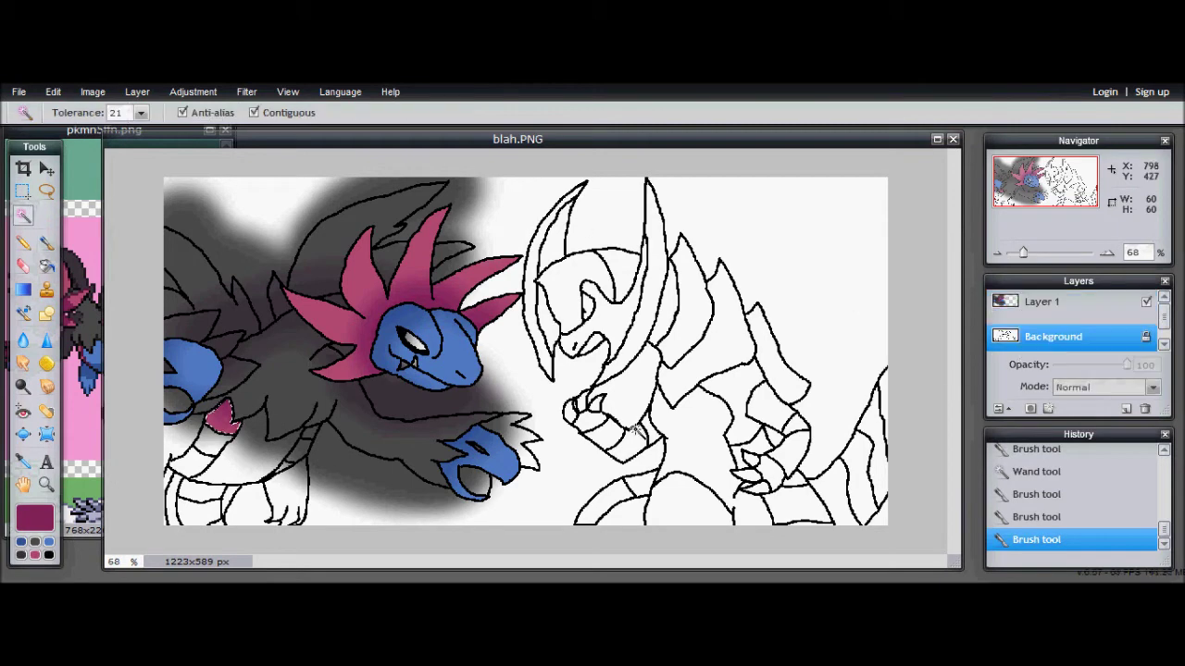
click(1028, 302)
click(46, 244)
click(308, 432)
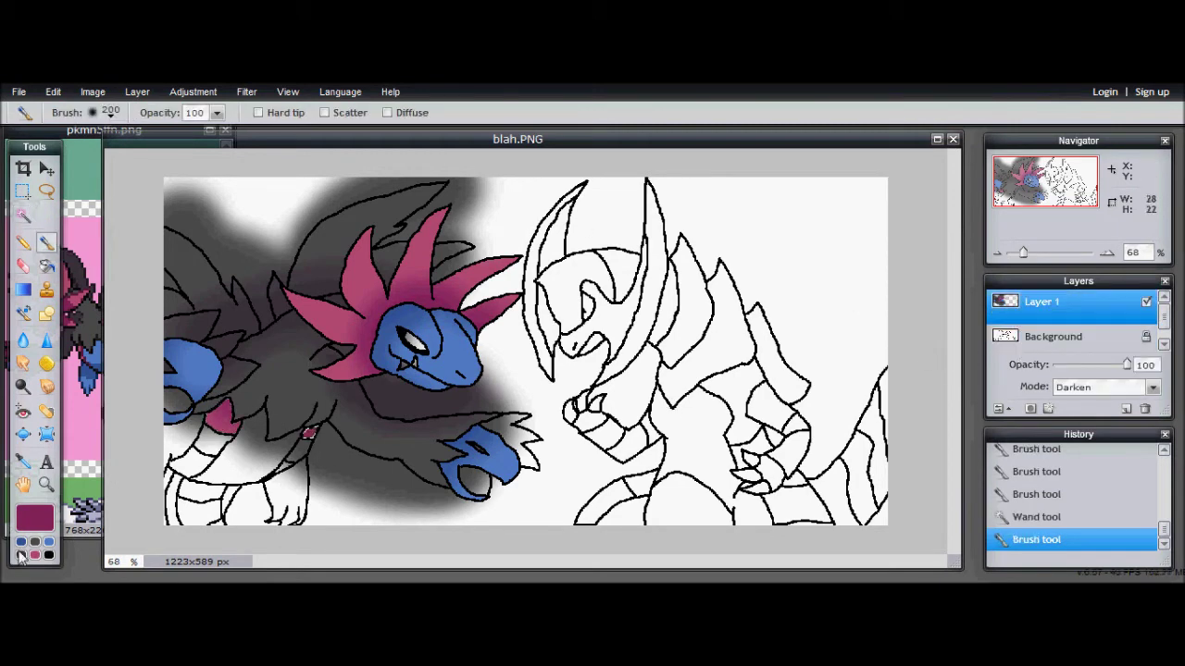
click(23, 215)
click(1011, 341)
click(1028, 302)
click(46, 244)
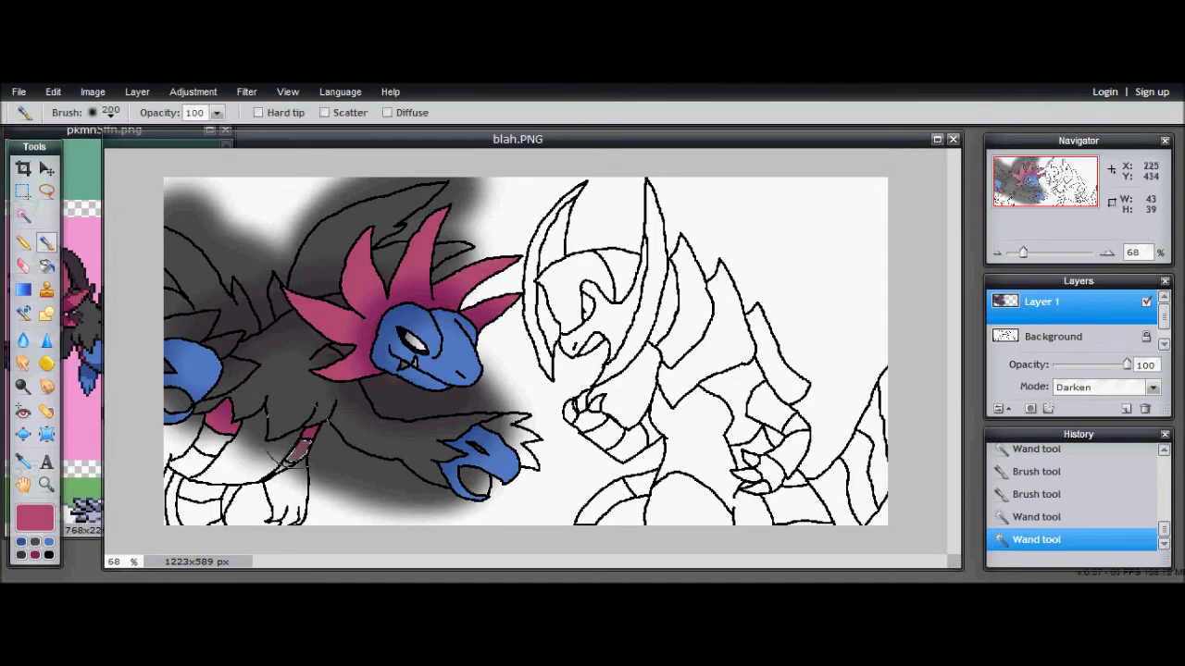
Select the second belly band on the dragon's left side and brush it with pink and dark magenta on Layer 1.
click(23, 214)
click(1012, 341)
click(221, 439)
click(1027, 302)
click(47, 243)
drag(231, 450, 222, 442)
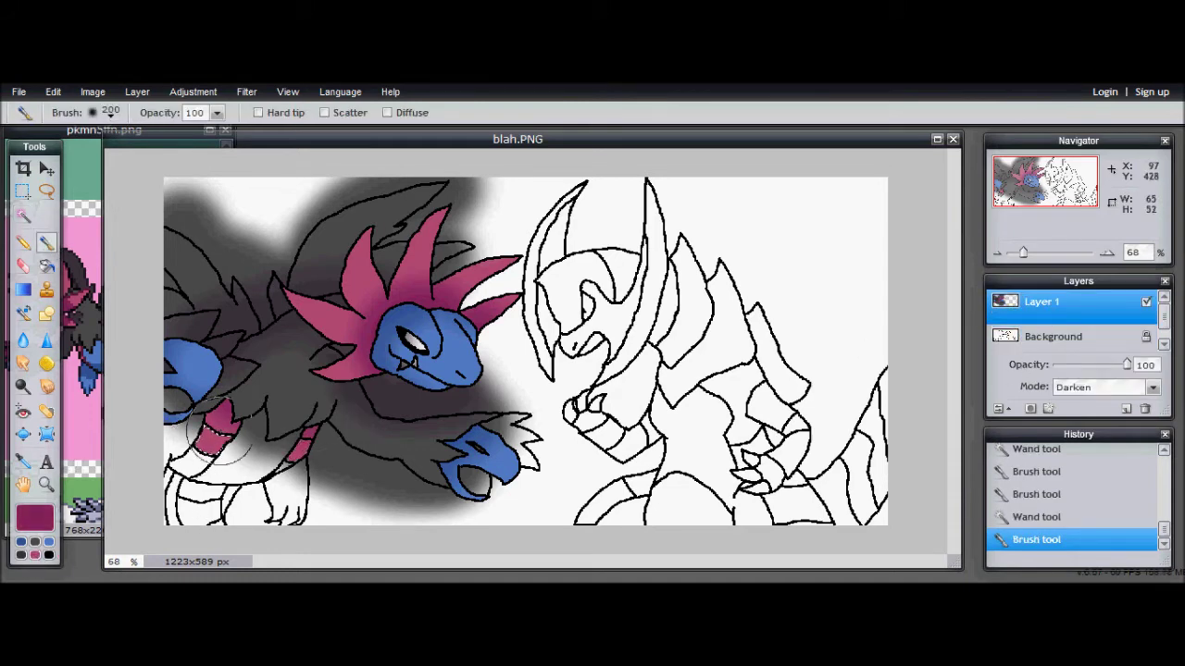
Select the wider third belly band below it and color it with dark magenta and pink on Layer 1.
click(23, 214)
click(1012, 341)
click(220, 446)
click(1027, 302)
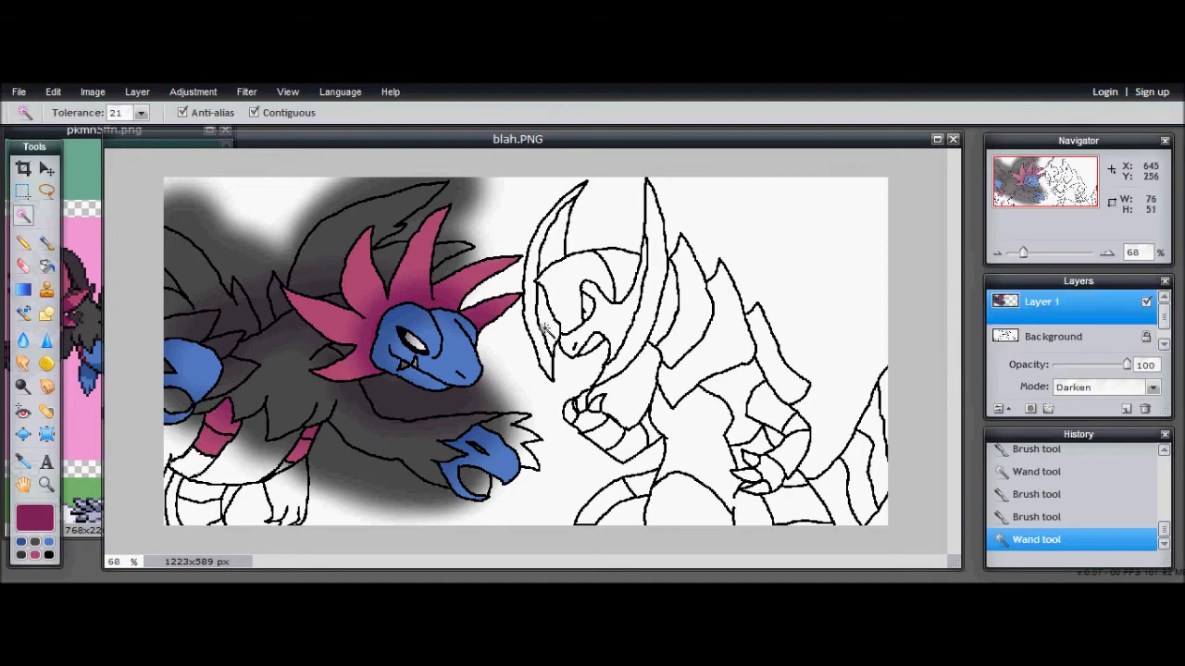
click(46, 243)
drag(215, 465, 183, 486)
click(36, 555)
Select the narrow band just above the foot and brush it with the magenta tones on Layer 1.
click(23, 214)
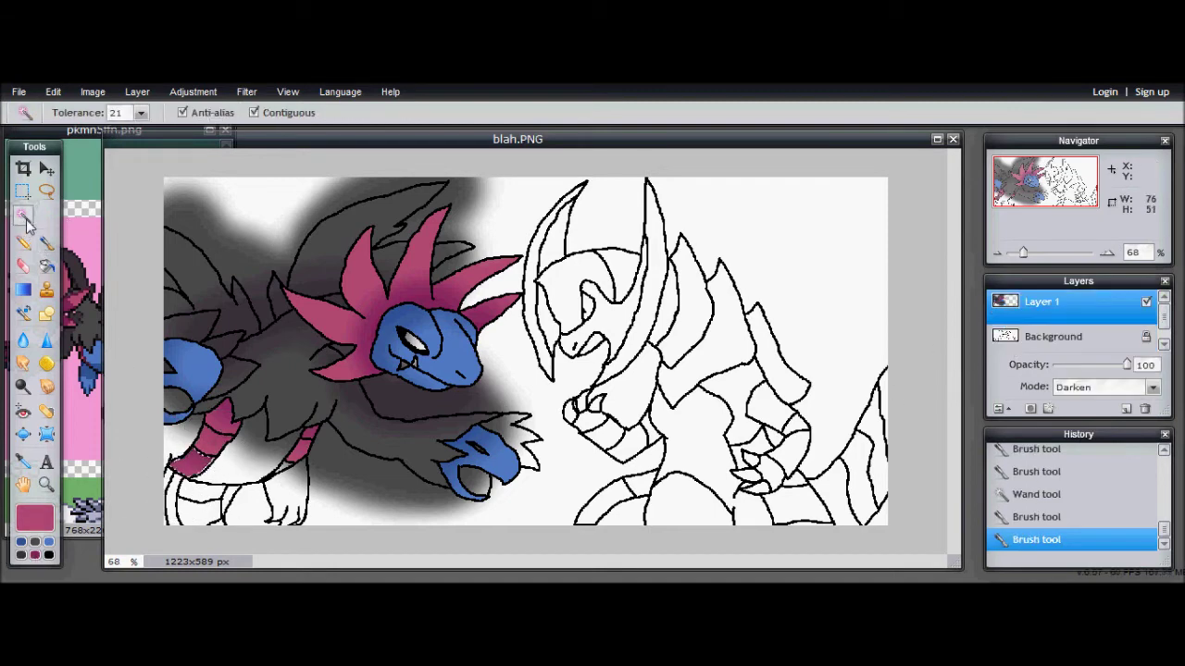
click(1012, 338)
click(1027, 302)
click(46, 244)
drag(241, 481, 268, 468)
Reselect the third belly band and dab dark magenta along its lower edge on Layer 1.
click(23, 215)
click(1043, 352)
click(1028, 302)
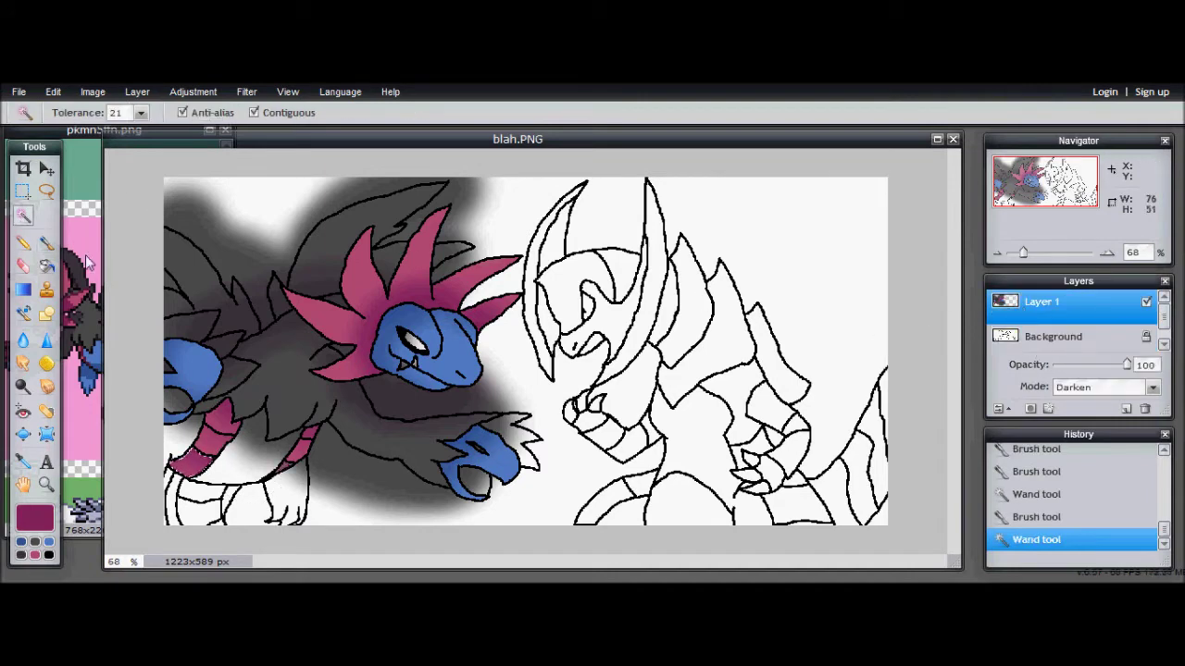
click(46, 243)
click(171, 495)
click(174, 491)
Clear the selection and brush dark magenta and pink freely over the banded lower body in the picture's lower-left corner.
click(23, 215)
click(152, 161)
click(46, 244)
mouse_move(207, 507)
mouse_down()
mouse_move(238, 534)
mouse_move(202, 540)
mouse_move(188, 483)
mouse_move(197, 506)
mouse_up()
click(35, 556)
Select the third belly band again and brush pink over it on Layer 1.
click(1053, 336)
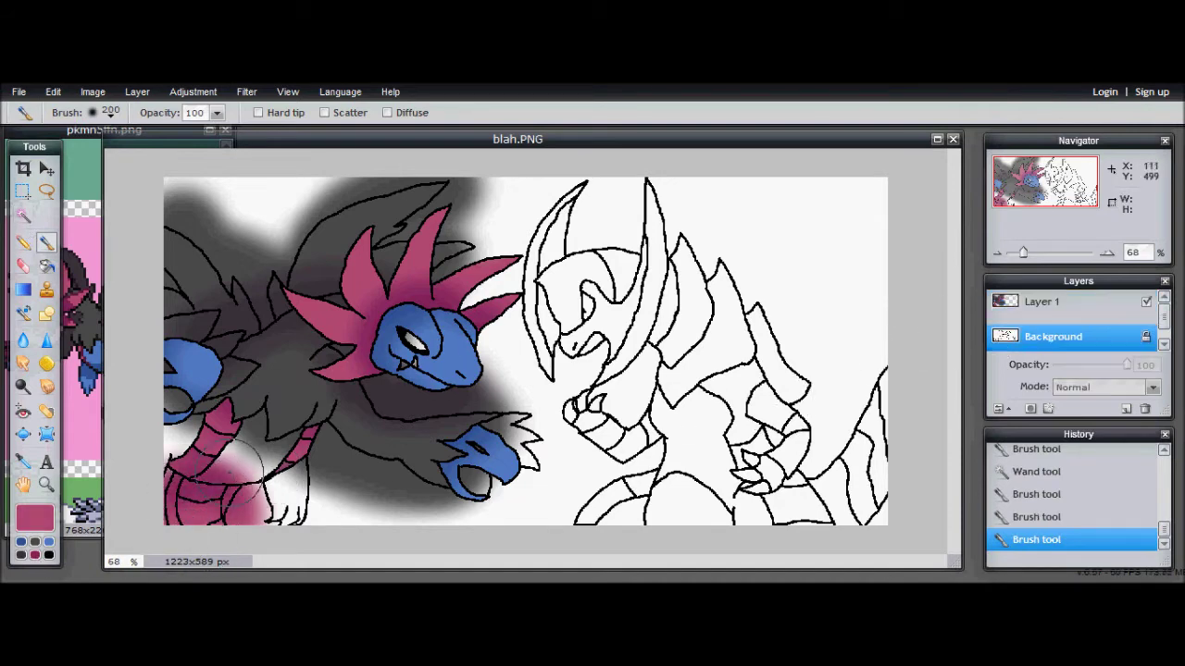
click(23, 215)
click(1023, 305)
key(b)
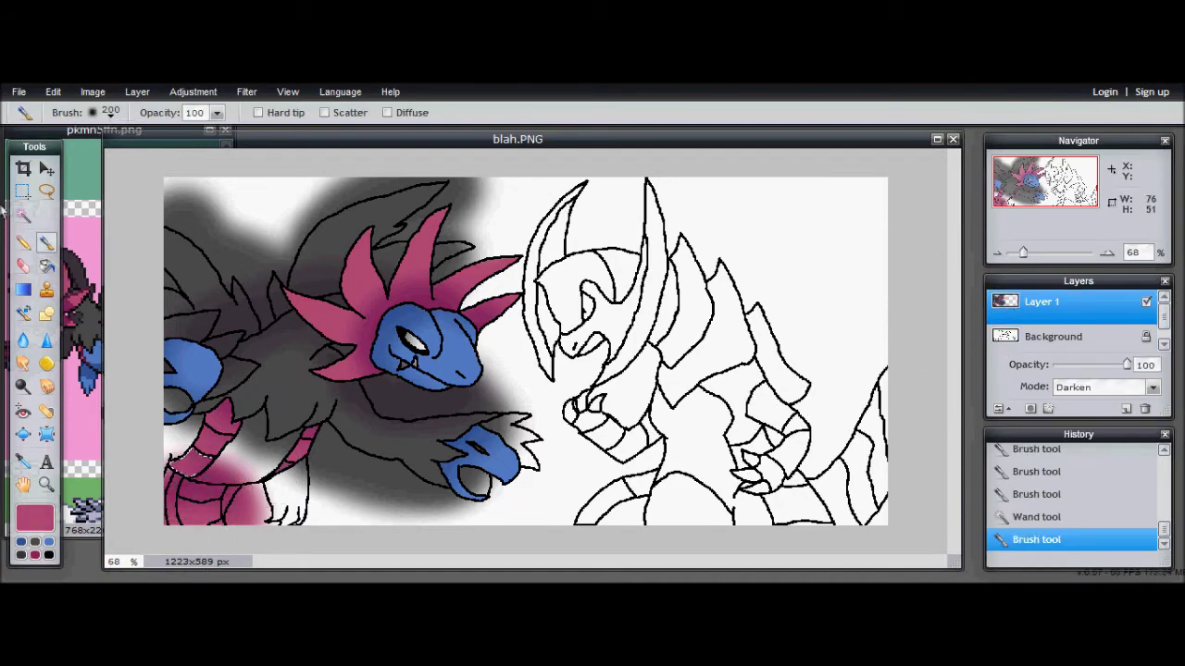
Select the tiny uncolored segment above the foot and fill it with pink on Layer 1.
click(23, 215)
click(1051, 338)
click(293, 465)
click(1052, 303)
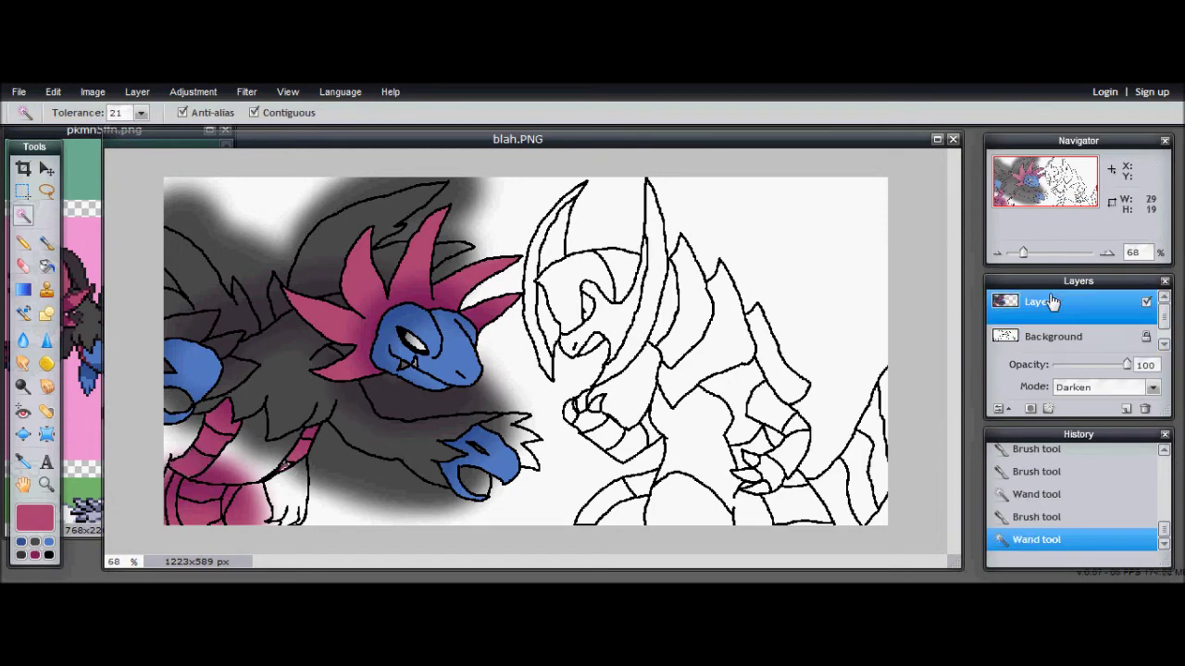
click(47, 244)
click(290, 465)
Select the left dragon's foot from the Background line art and brush it with blue shading on Layer 1.
click(23, 216)
click(1008, 348)
click(294, 495)
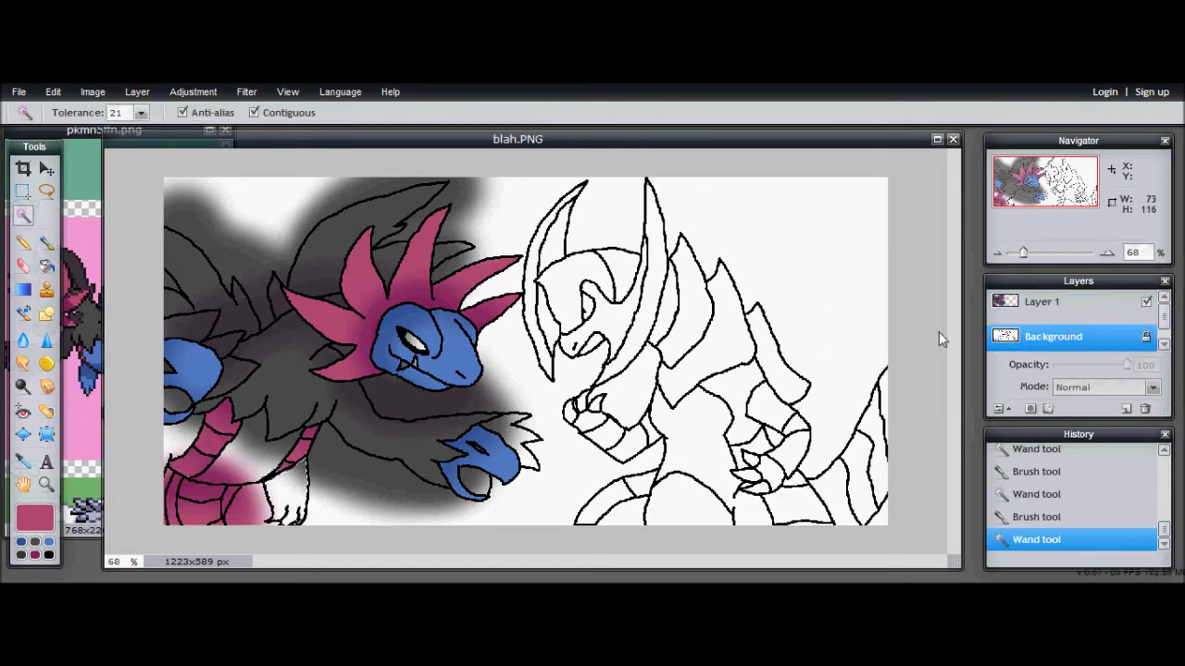
click(1023, 302)
click(45, 245)
drag(273, 479, 289, 496)
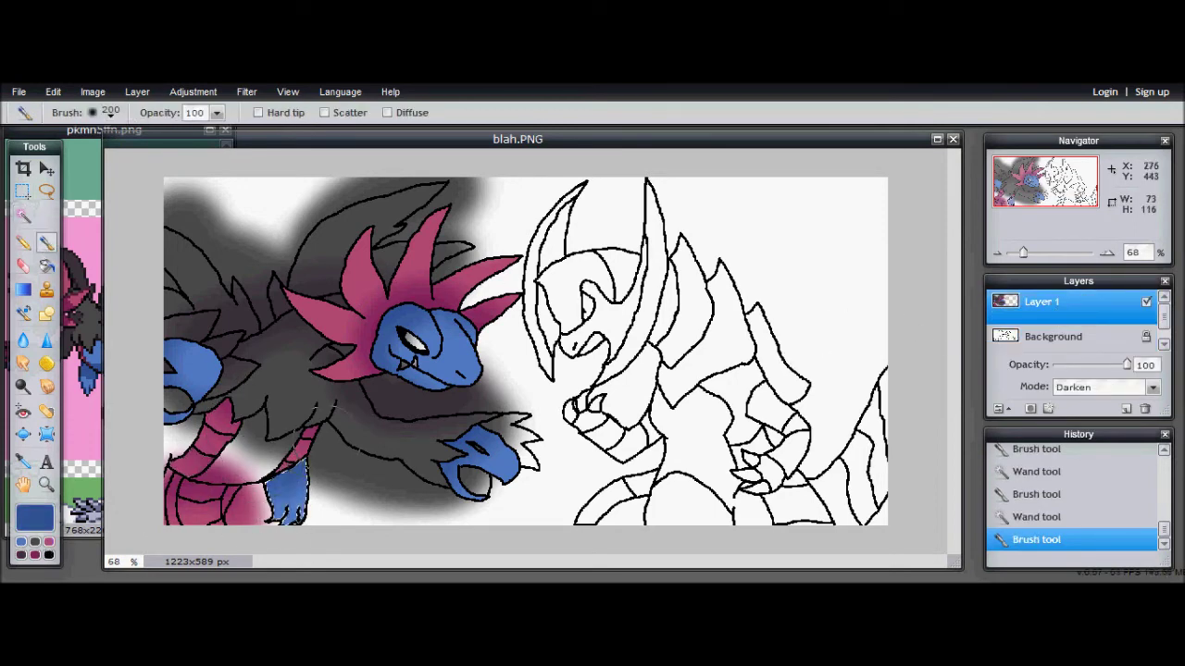
click(310, 442)
Select the belly area between the magenta bands and color it with lighter and darker blue on Layer 1.
click(23, 216)
click(1039, 339)
click(257, 444)
click(1028, 319)
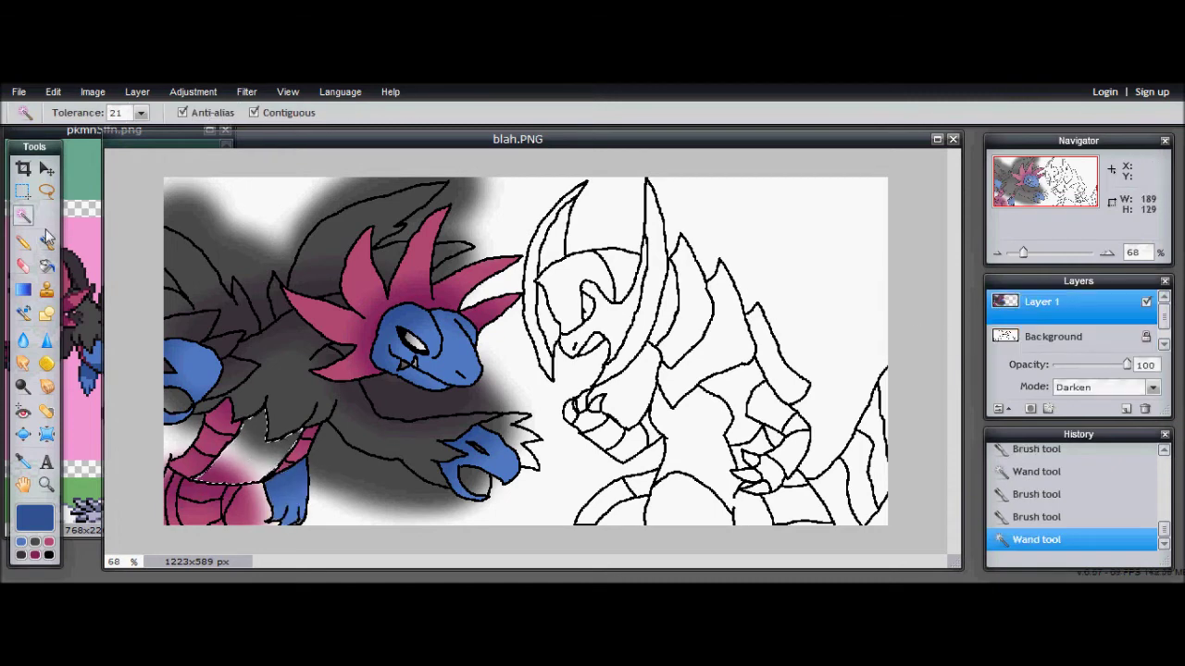
click(47, 241)
click(21, 542)
mouse_move(222, 463)
mouse_down()
mouse_move(278, 458)
mouse_move(250, 463)
mouse_up()
click(21, 542)
drag(246, 398, 278, 408)
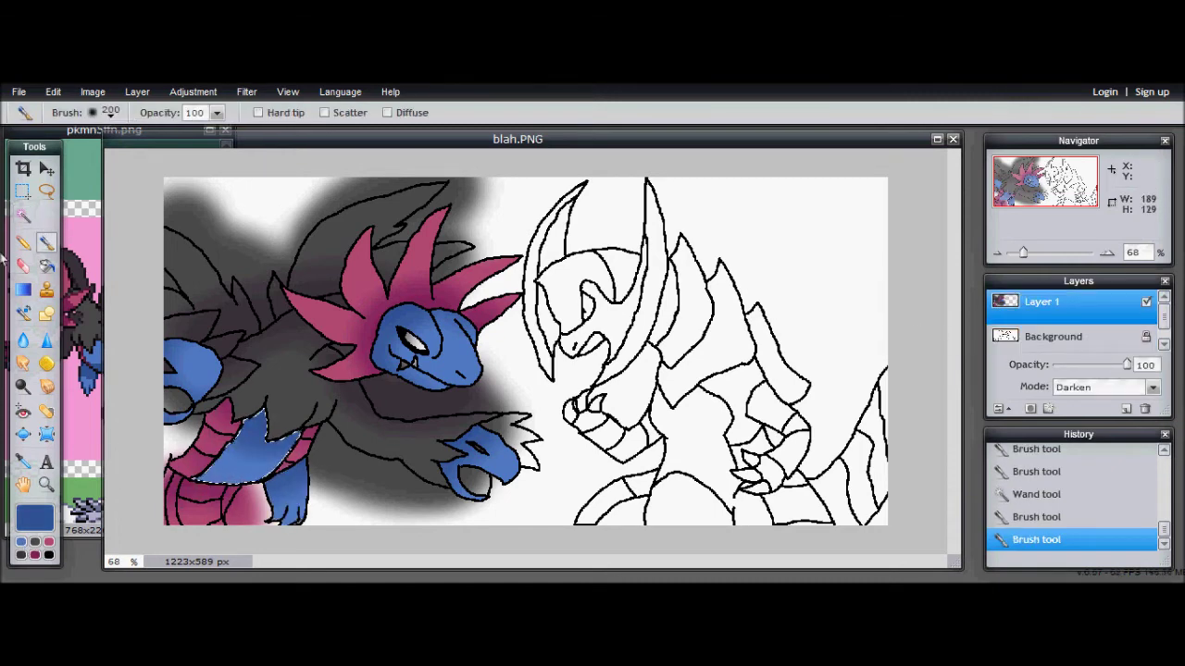
Select the body area beneath the left-edge head and brush it with blue on Layer 1.
click(23, 214)
click(1023, 338)
click(186, 440)
click(1027, 317)
click(47, 243)
drag(180, 430, 195, 463)
Select the small area low on the left dragon's body from the Background line art and brush it with blue on Layer 1.
click(23, 214)
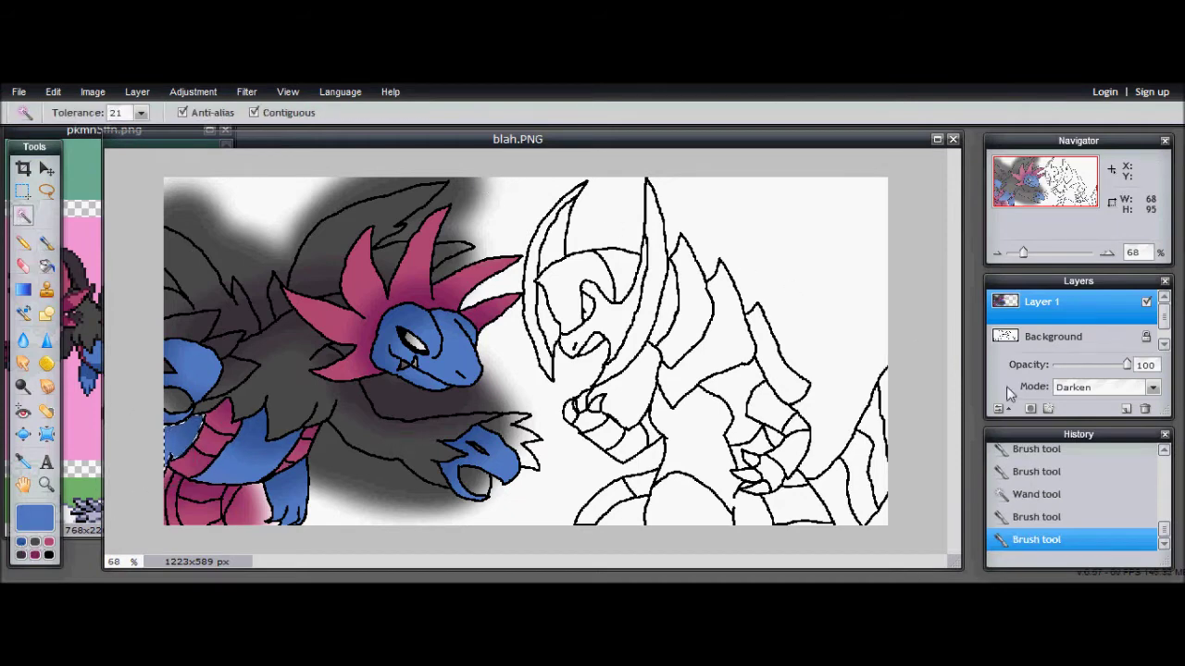
click(1027, 337)
click(1028, 302)
click(46, 242)
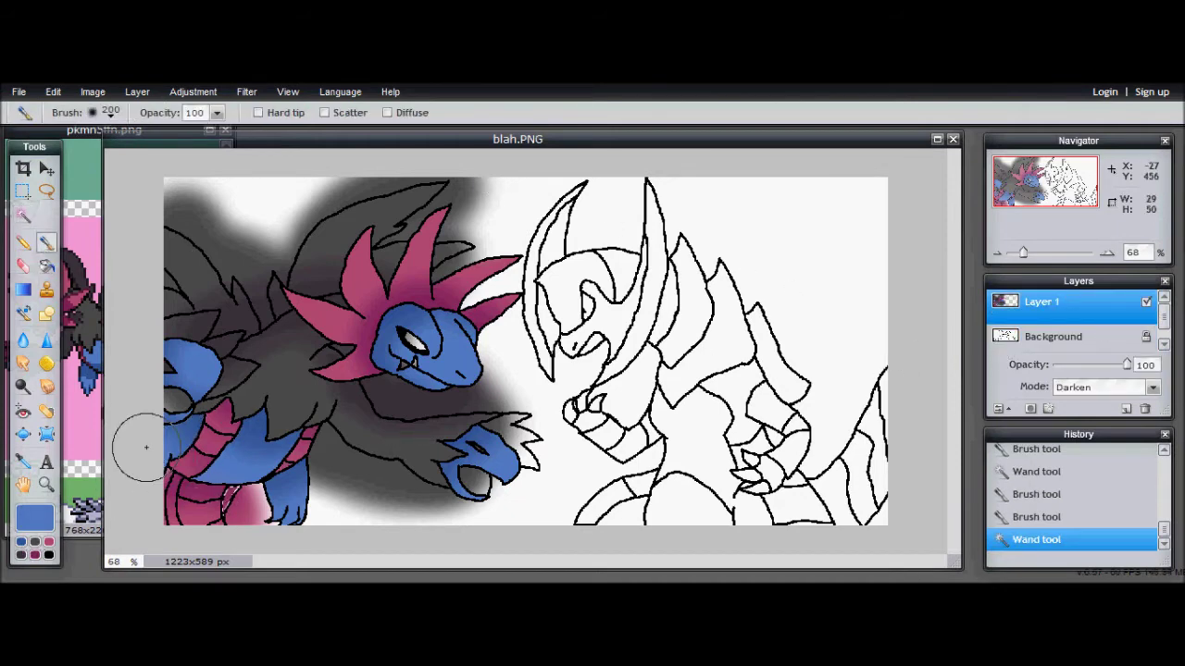
click(22, 546)
click(167, 500)
Select the narrow curved strip at the canvas's lower-left edge and brush it with blue on Layer 1.
click(23, 215)
click(1050, 345)
click(173, 487)
click(1028, 302)
click(46, 243)
click(174, 495)
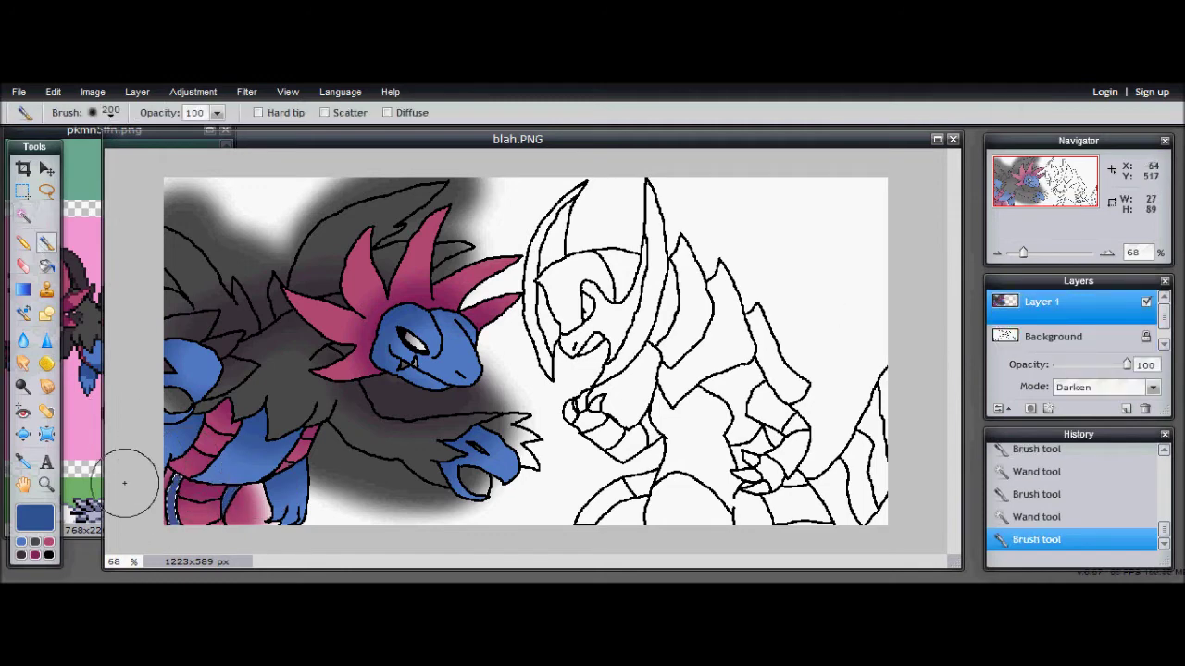
Select the upper crest spike of the left-edge head from the Background line art for pink coloring on Layer 1.
click(24, 214)
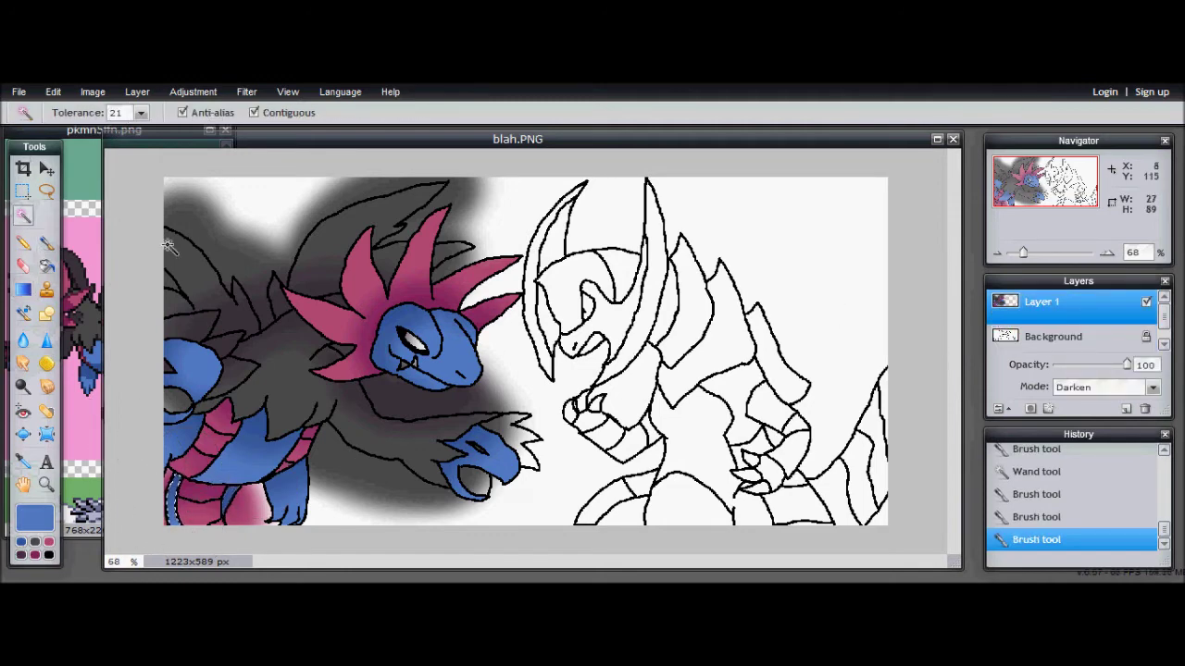
click(1027, 337)
click(76, 355)
mouse_move(139, 133)
mouse_down()
mouse_move(277, 137)
mouse_move(131, 141)
mouse_up()
click(198, 172)
click(1028, 302)
click(47, 242)
Select the small spike behind the left-edge head and brush it with pink and magenta on Layer 1.
click(53, 92)
click(100, 272)
click(220, 345)
click(991, 303)
click(46, 242)
drag(289, 341, 231, 344)
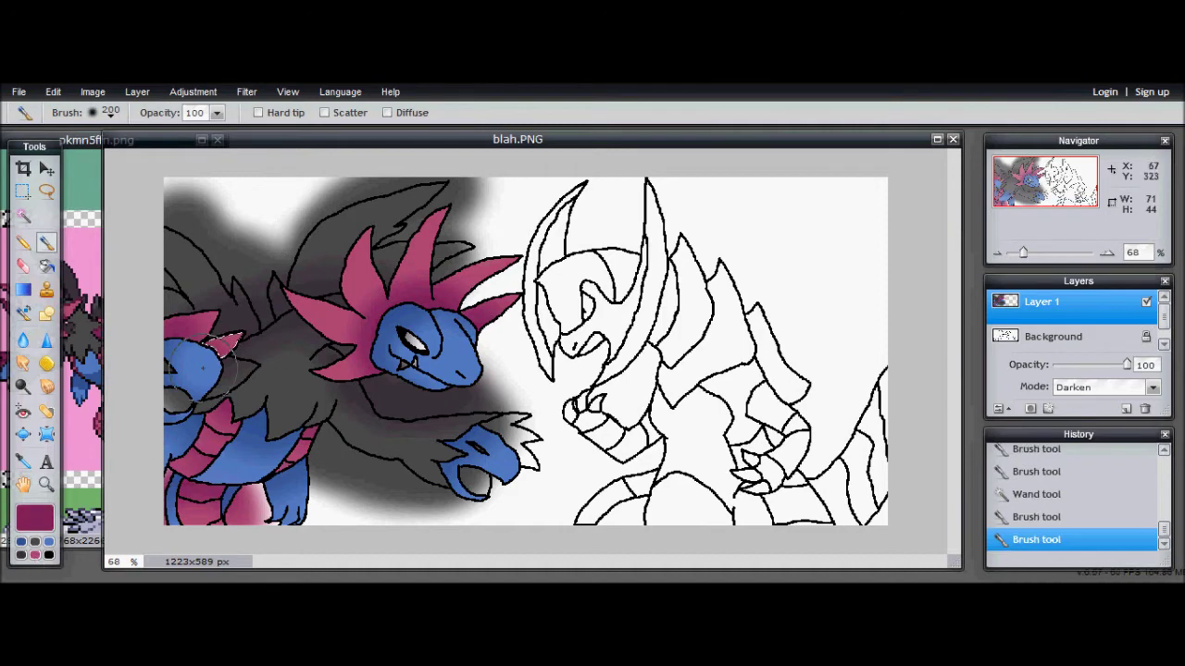
Select the larger neck frill beside the left-edge head and brush it with magenta and pink on Layer 1.
key(w)
click(1009, 339)
click(1000, 302)
click(47, 243)
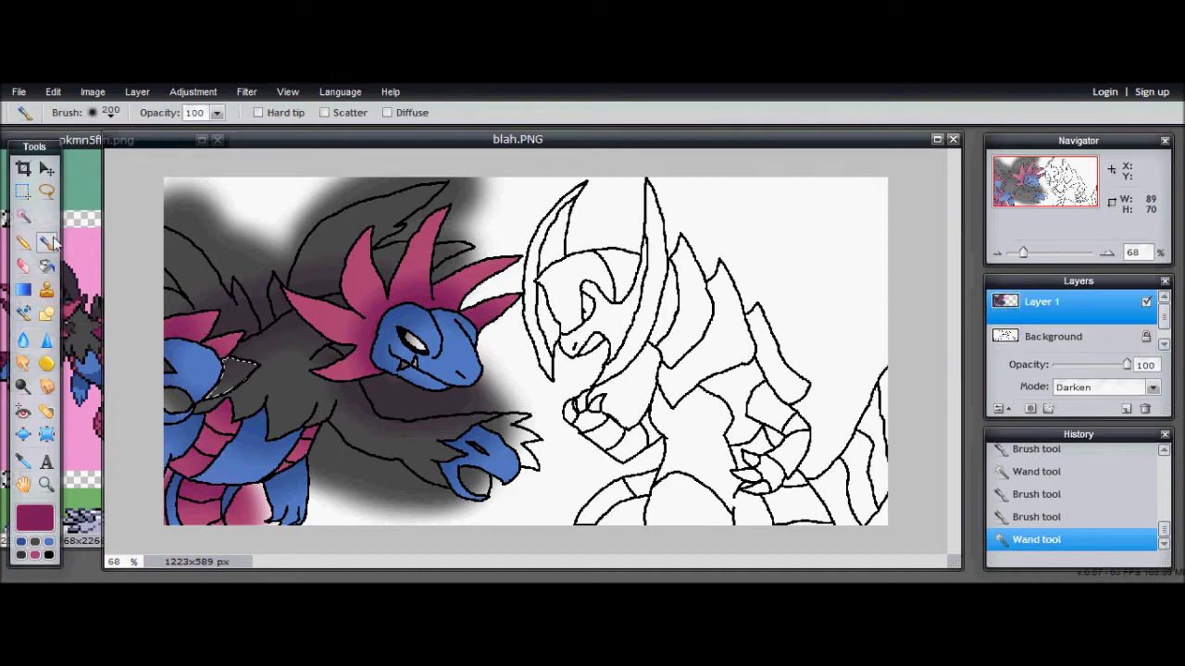
click(35, 555)
drag(279, 346, 263, 361)
Select the open mouth of the left-edge head and brush it pink on Layer 1.
click(23, 215)
click(1016, 336)
click(177, 401)
click(1098, 317)
click(46, 243)
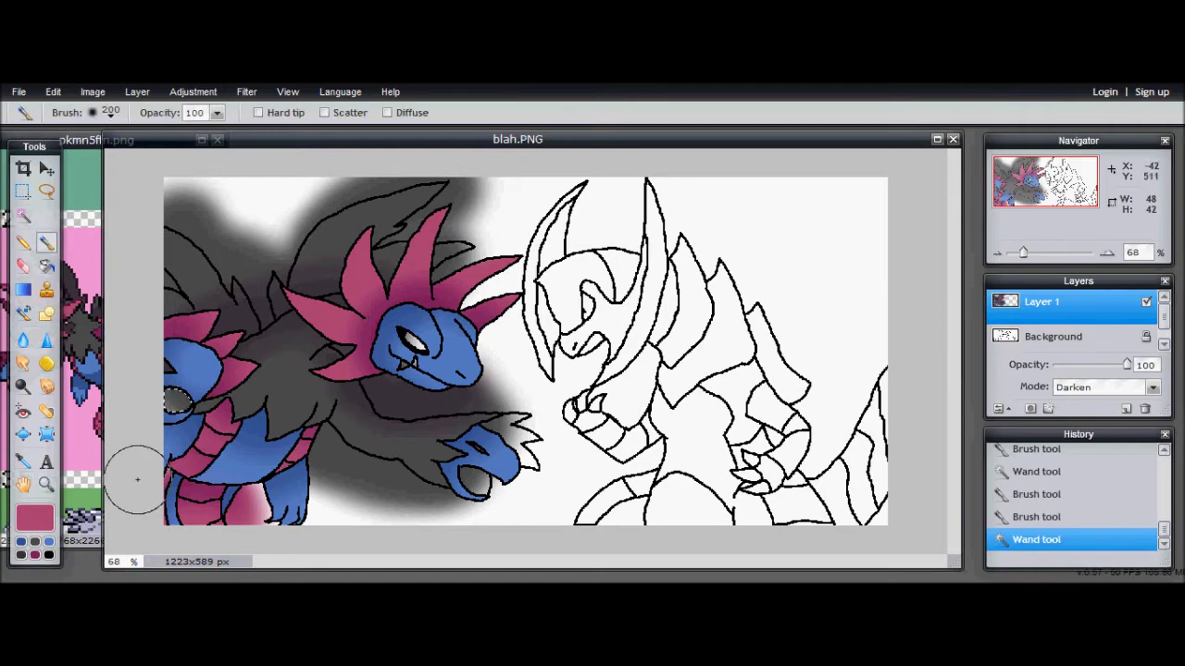
click(174, 401)
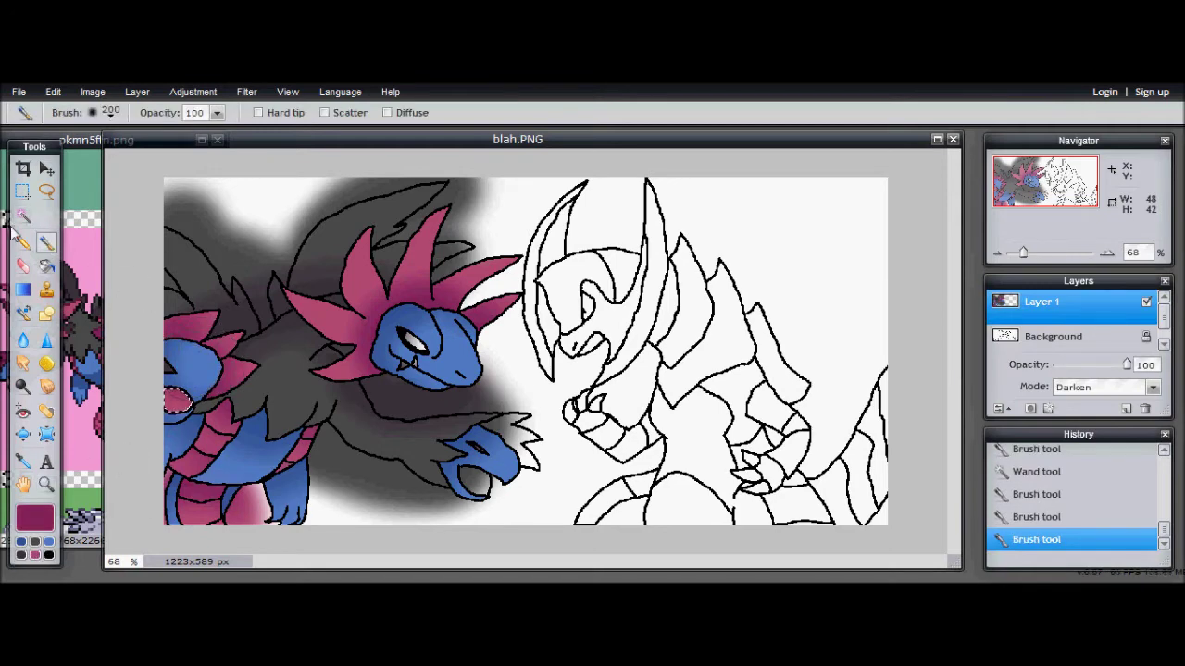
Select the open mouth of the small head at the end of the dragon's arm and brush it pink on Layer 1.
key(w)
click(1009, 336)
click(484, 454)
click(1099, 304)
click(46, 242)
click(476, 453)
Select the spiky frill behind the arm's small head and shade it with pink and magenta on Layer 1.
key(w)
click(1035, 339)
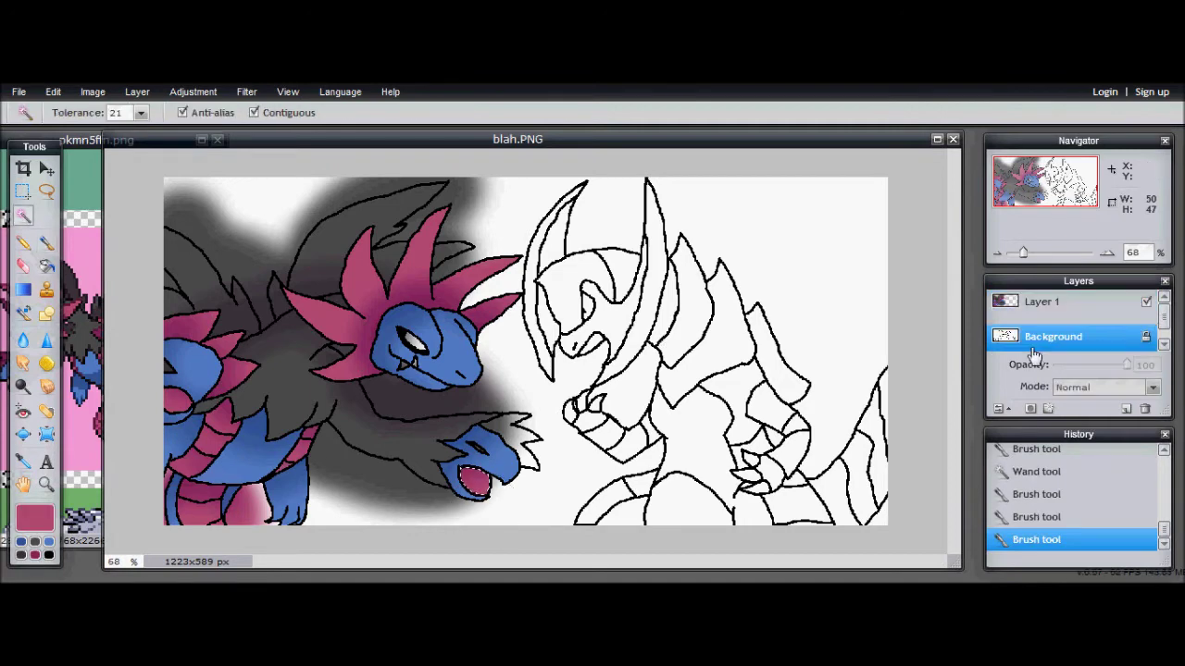
click(1028, 312)
click(46, 242)
click(514, 444)
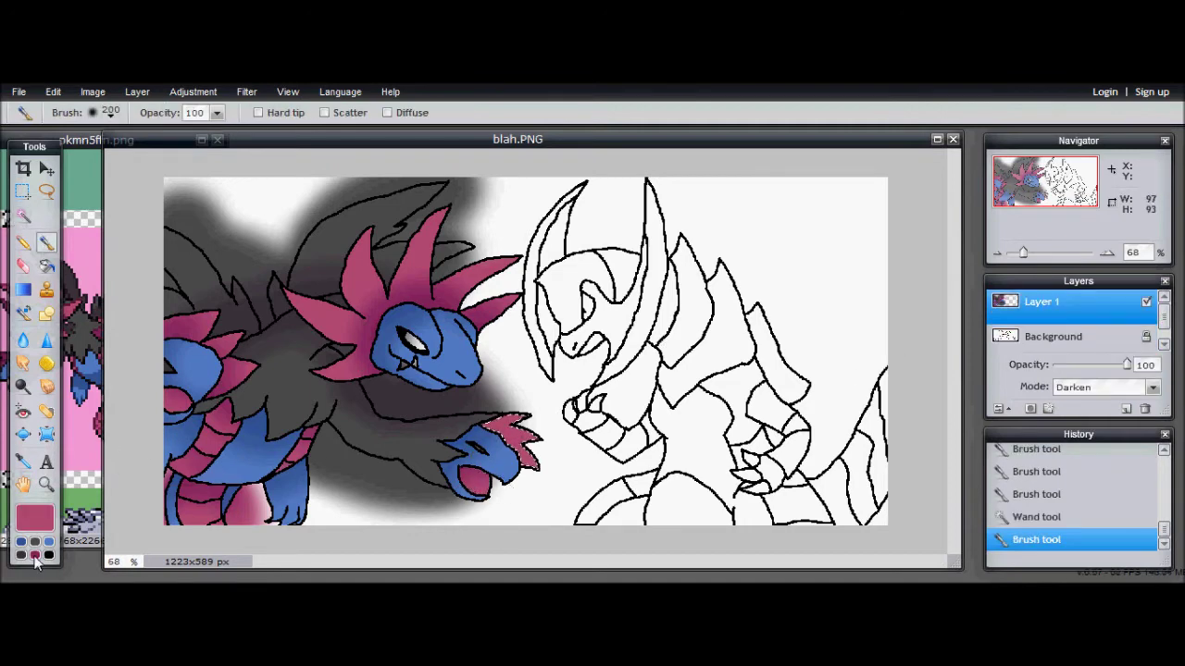
click(35, 556)
click(509, 443)
Select a fang of the main head, set the color to ffe8f5, and brush the fang on Layer 1.
key(w)
click(1035, 337)
click(658, 375)
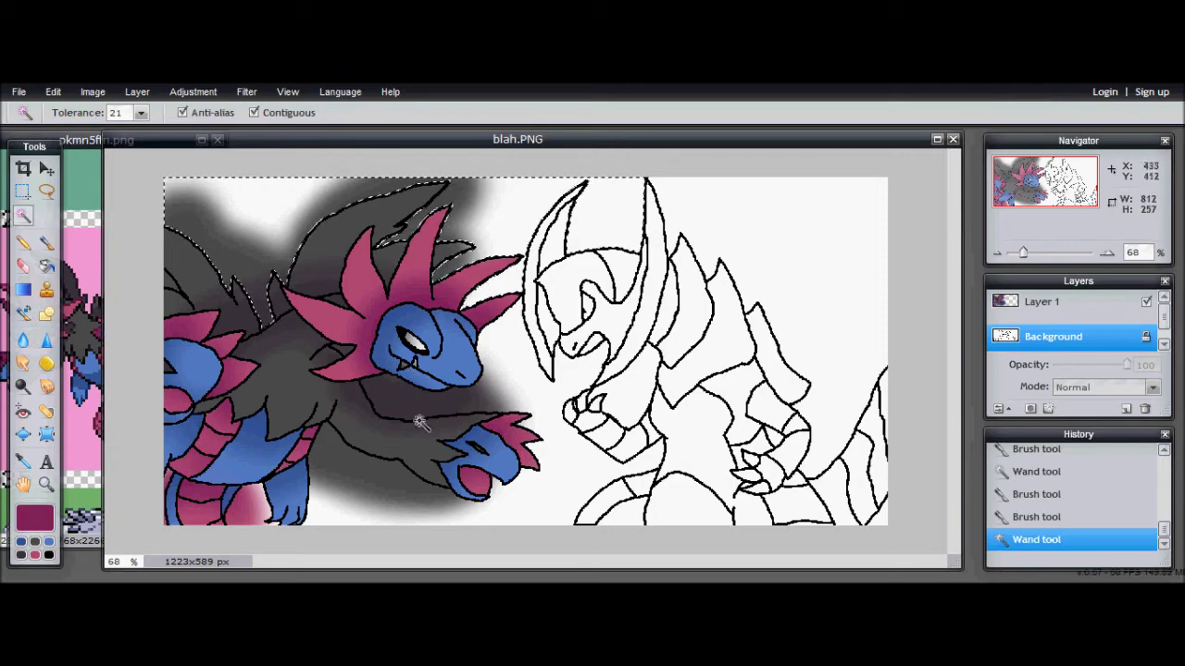
click(1041, 302)
click(34, 520)
click(493, 249)
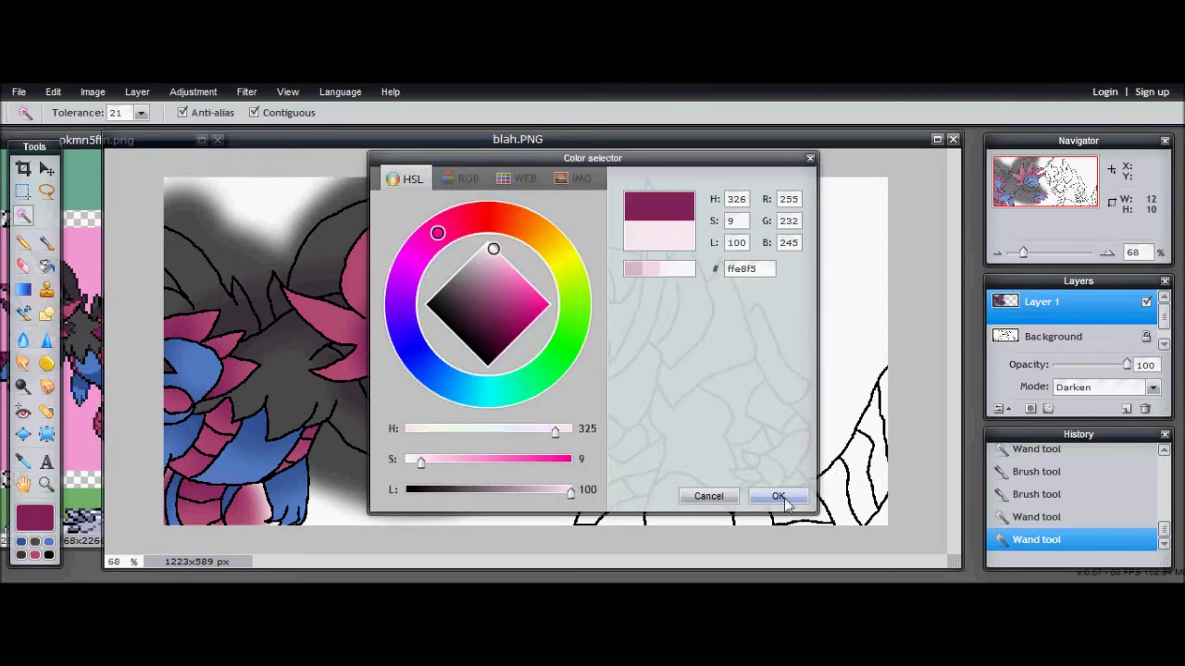
click(779, 496)
click(47, 243)
click(418, 350)
Select the main head's other fang from the Background line art and brush it pale pink on Layer 1.
click(25, 216)
click(1015, 337)
click(414, 364)
click(414, 364)
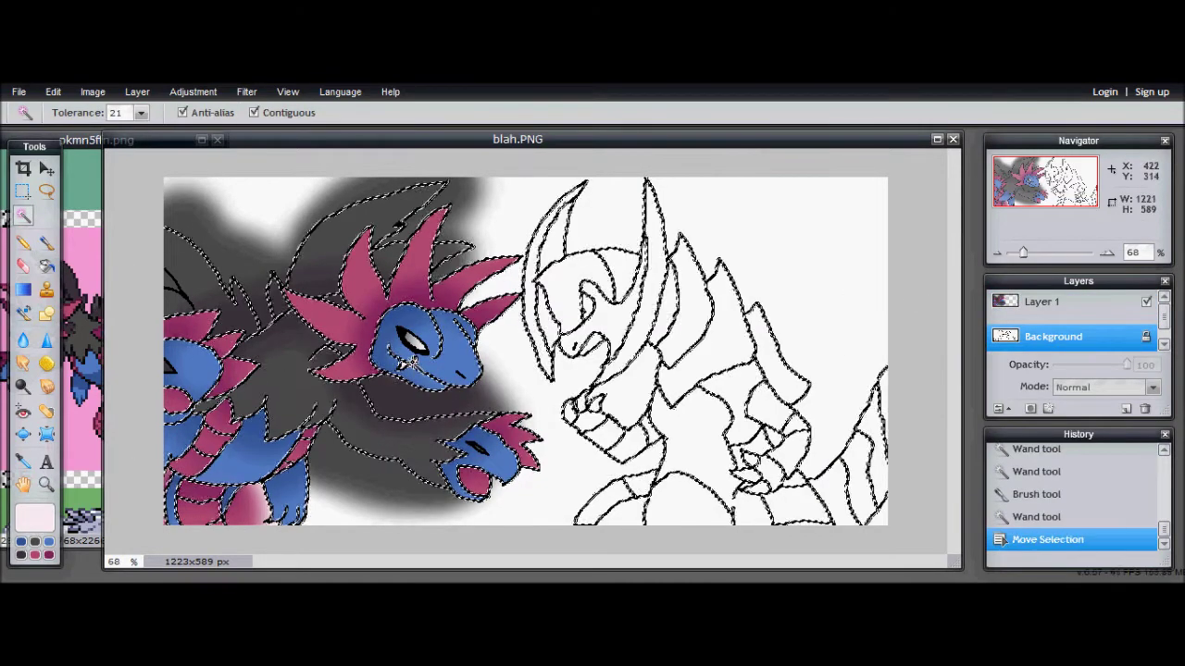
click(414, 364)
click(1009, 309)
click(46, 242)
click(413, 364)
Select the main head's iris from the Background line art and set the foreground color to bright red.
click(25, 216)
click(1026, 345)
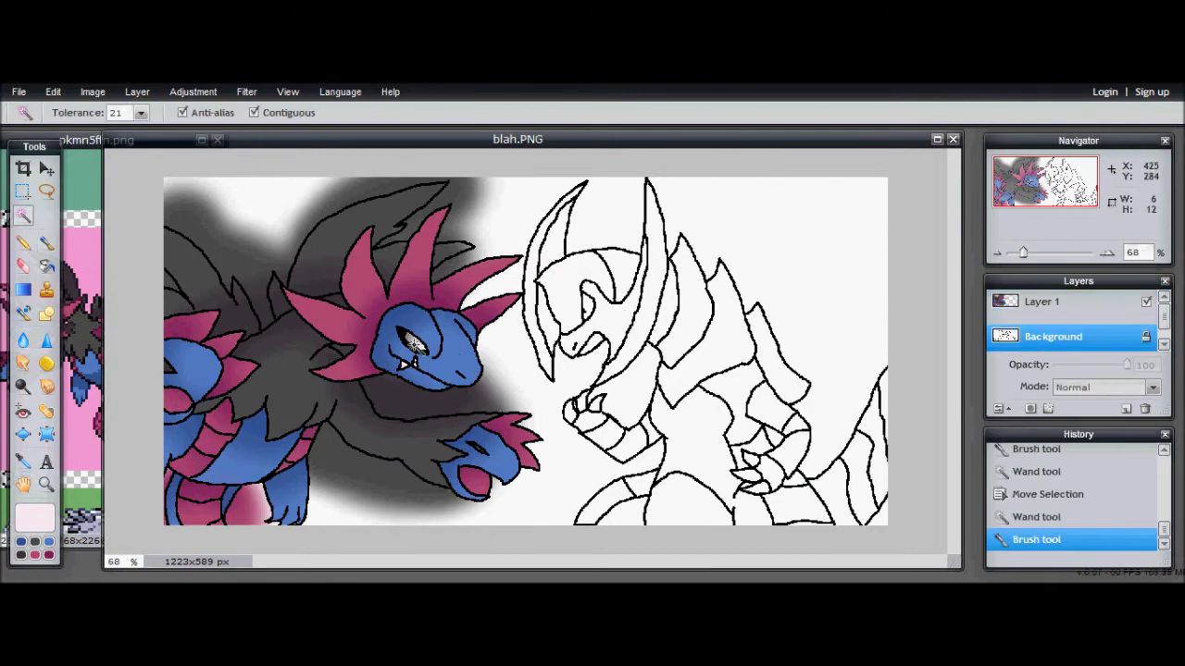
click(414, 345)
click(34, 521)
click(491, 182)
click(543, 264)
click(545, 283)
click(772, 463)
click(45, 242)
click(414, 342)
click(53, 92)
click(62, 113)
Brush the main head's iris bright red on Layer 1 and choose a darker red for shading.
click(1019, 306)
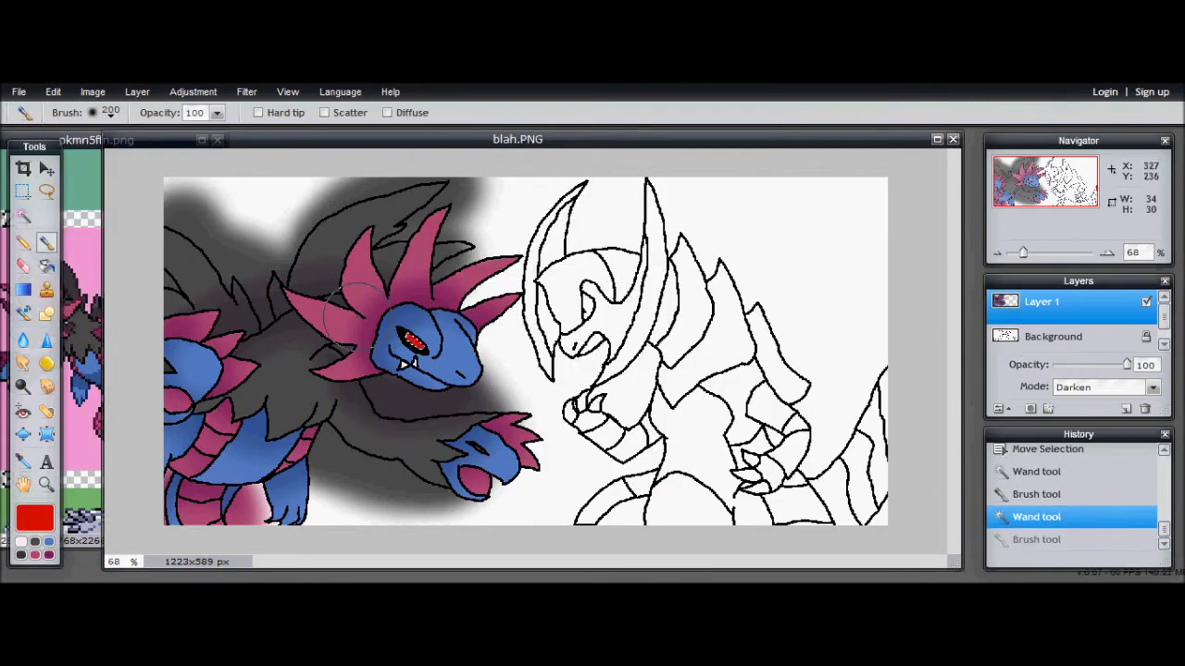
click(413, 343)
click(29, 525)
click(535, 291)
click(772, 467)
Bring the green dragon sprite into view in the reference sheet and sample its olive green.
click(82, 140)
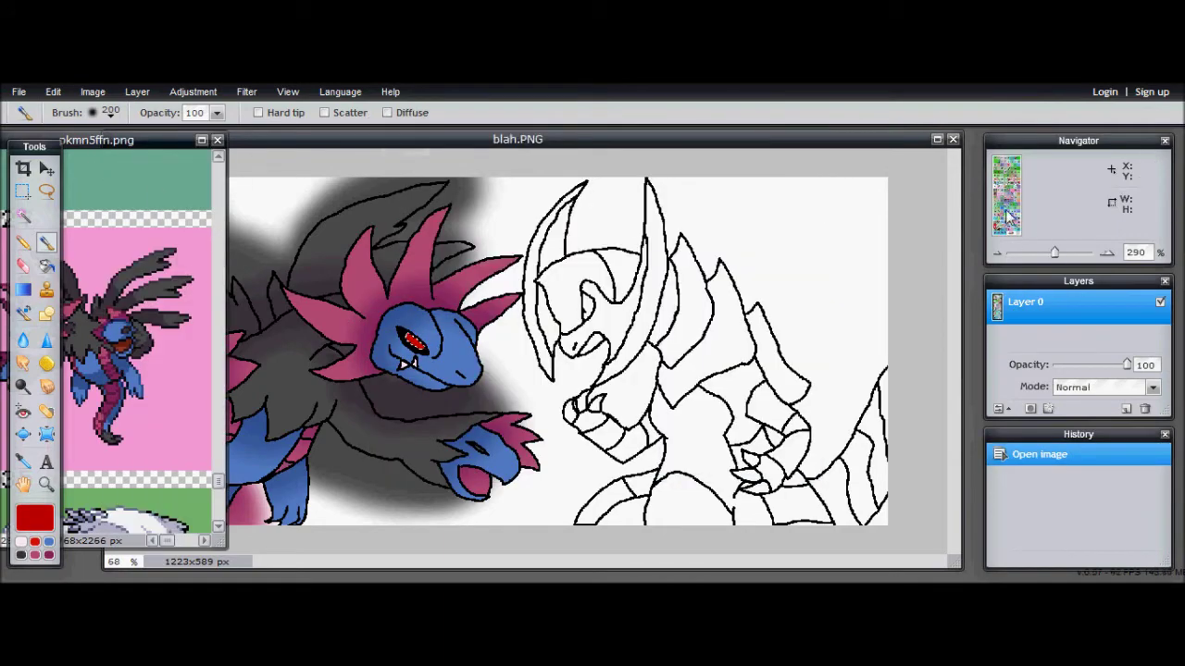
drag(1022, 264, 1044, 259)
drag(993, 215, 1000, 215)
click(23, 462)
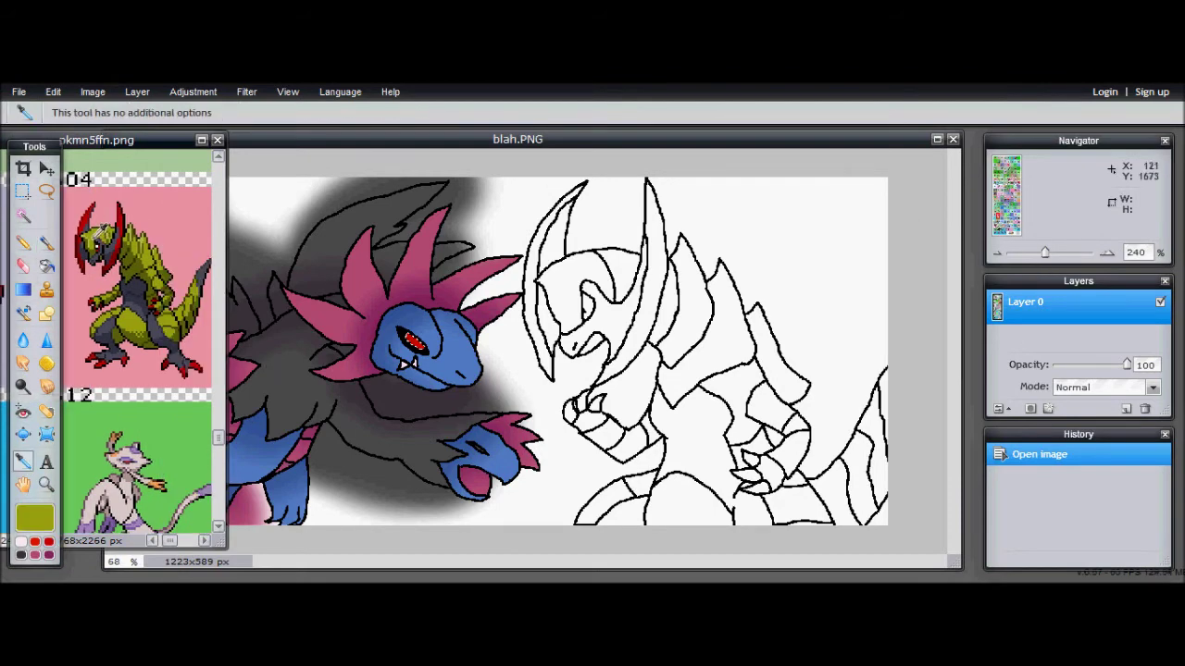
Brush the right dragon's head, body, arms and tail with olive green on Layer 1 of blah.PNG.
click(47, 244)
click(490, 159)
click(26, 218)
click(46, 242)
mouse_move(631, 334)
mouse_down()
mouse_move(566, 279)
mouse_move(580, 311)
mouse_move(634, 249)
mouse_move(662, 323)
mouse_move(715, 367)
mouse_move(677, 390)
mouse_move(754, 460)
mouse_move(912, 417)
mouse_move(854, 474)
mouse_move(770, 385)
mouse_move(815, 424)
mouse_move(580, 418)
mouse_move(552, 543)
mouse_move(817, 454)
mouse_move(814, 482)
mouse_move(606, 339)
mouse_move(559, 273)
mouse_up()
Sample the darker olive from the green dragon sprite and shade the right dragon's head, neck and back with it.
click(23, 461)
click(94, 235)
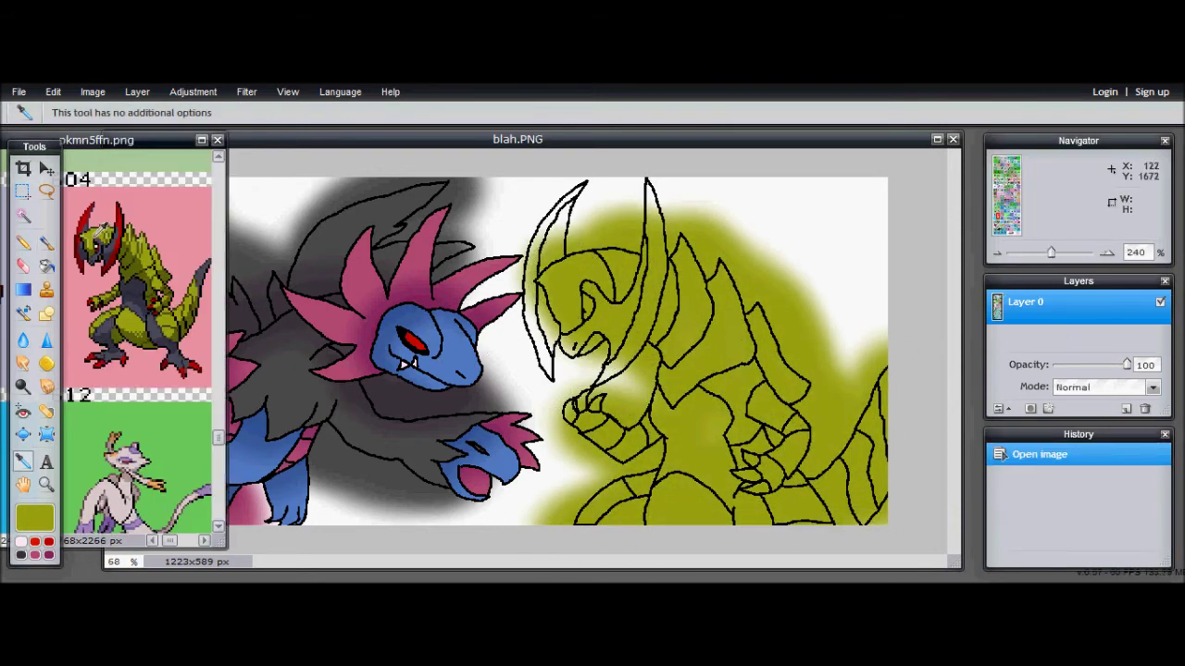
click(47, 246)
click(546, 243)
mouse_move(560, 259)
mouse_down()
mouse_move(775, 308)
mouse_move(781, 324)
mouse_move(559, 267)
mouse_up()
mouse_move(596, 322)
mouse_down()
mouse_move(633, 272)
mouse_move(631, 314)
mouse_move(672, 335)
mouse_up()
drag(681, 217, 655, 217)
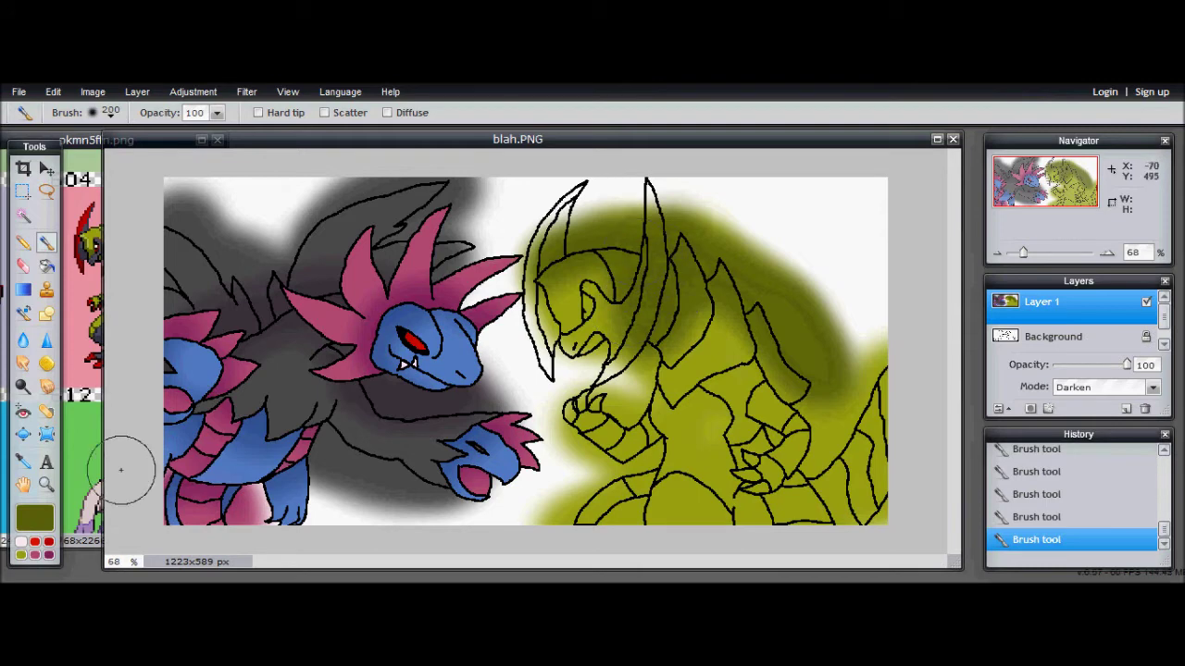
Shade the right dragon's tail and lower arm with dark olive, and brush lighter olive back over the forearm.
mouse_move(799, 368)
mouse_down()
mouse_move(838, 424)
mouse_move(834, 521)
mouse_move(841, 465)
mouse_move(892, 524)
mouse_move(780, 517)
mouse_up()
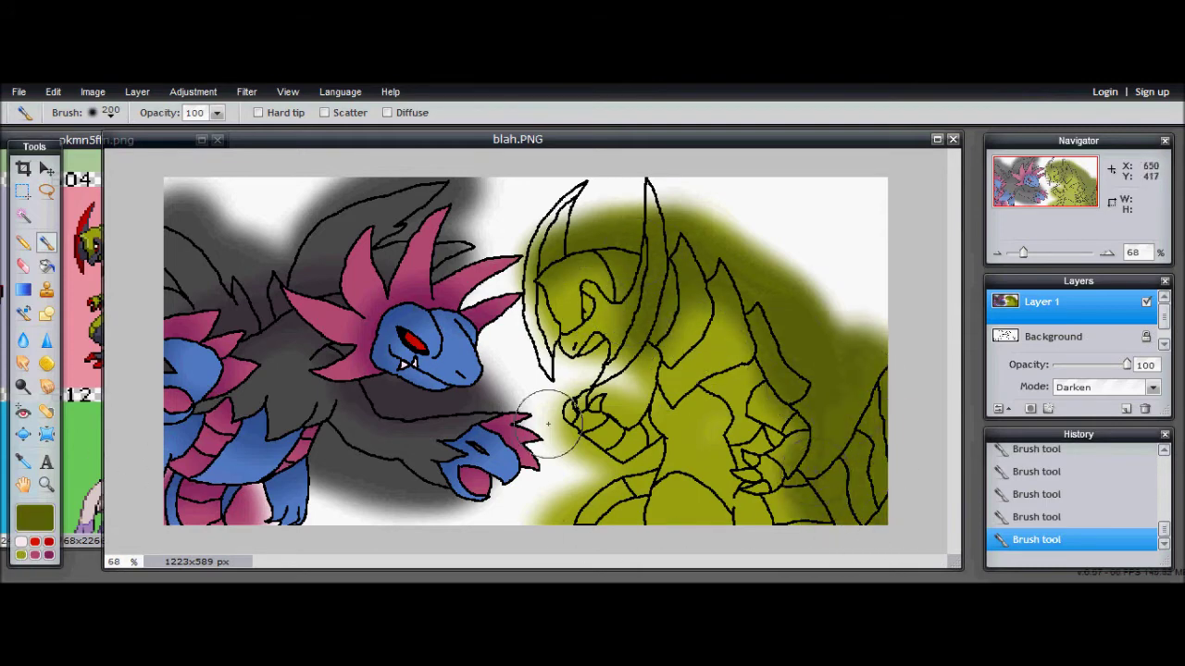
mouse_move(583, 451)
mouse_down()
mouse_move(612, 466)
mouse_move(665, 453)
mouse_up()
click(23, 215)
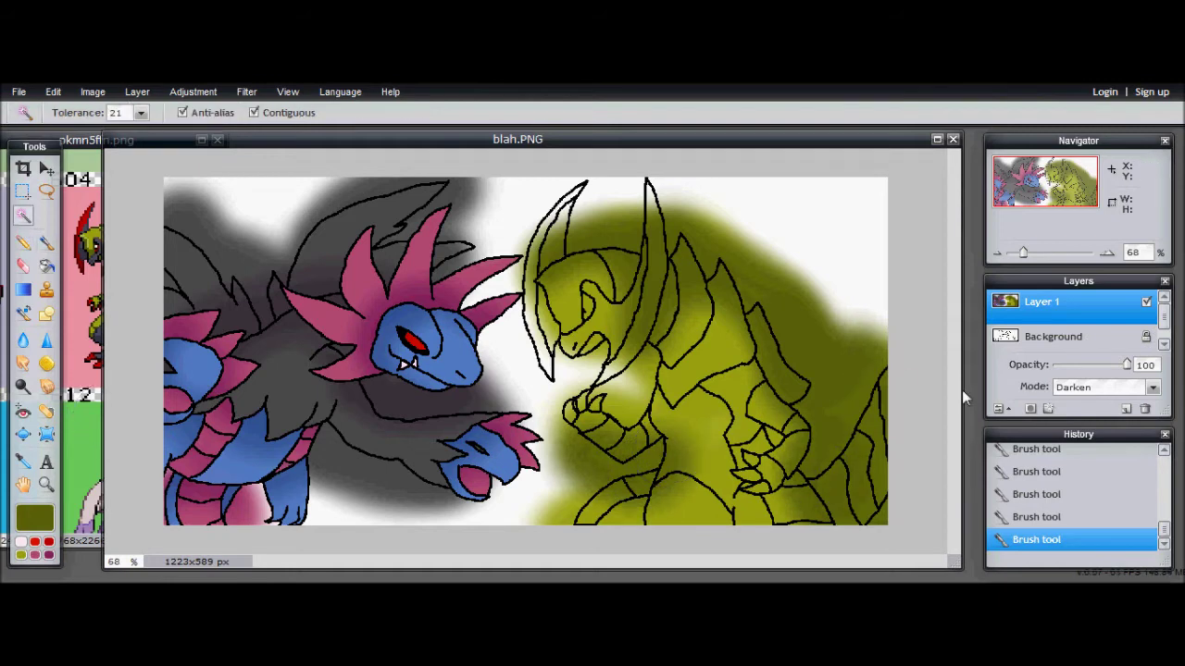
click(21, 556)
click(47, 242)
drag(617, 405, 619, 413)
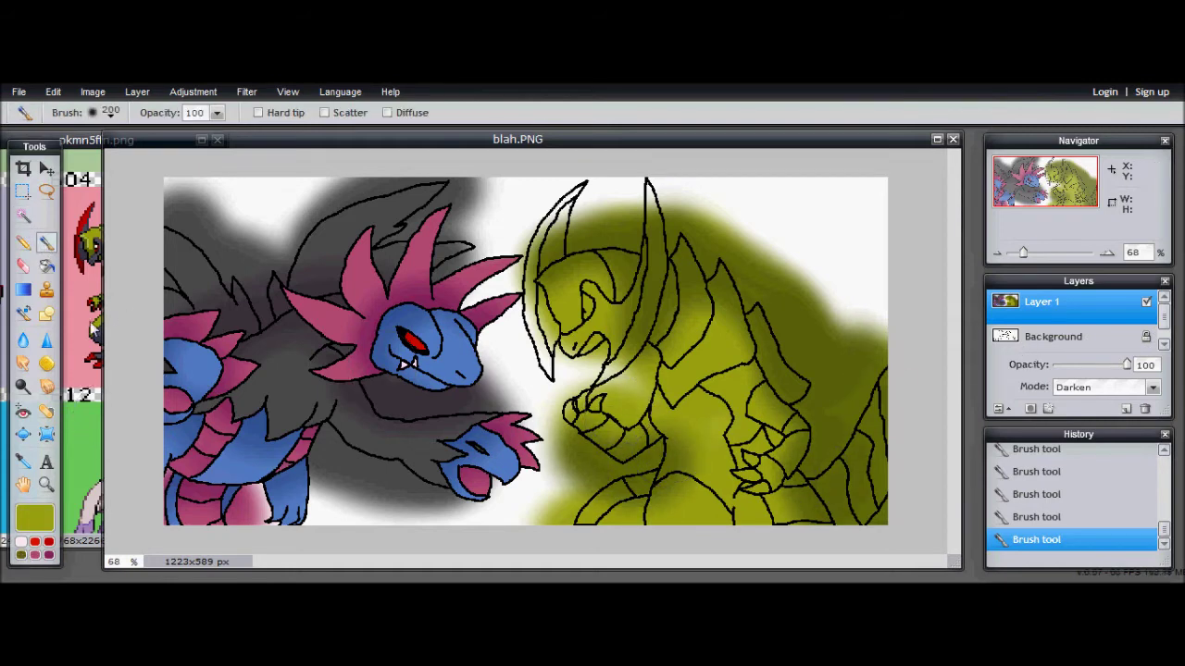
Select the rounded thigh area at the bottom of the right dragon and color it with lighter and darker olive on Layer 1.
click(23, 214)
click(1049, 340)
click(690, 504)
click(1063, 306)
click(47, 243)
click(626, 515)
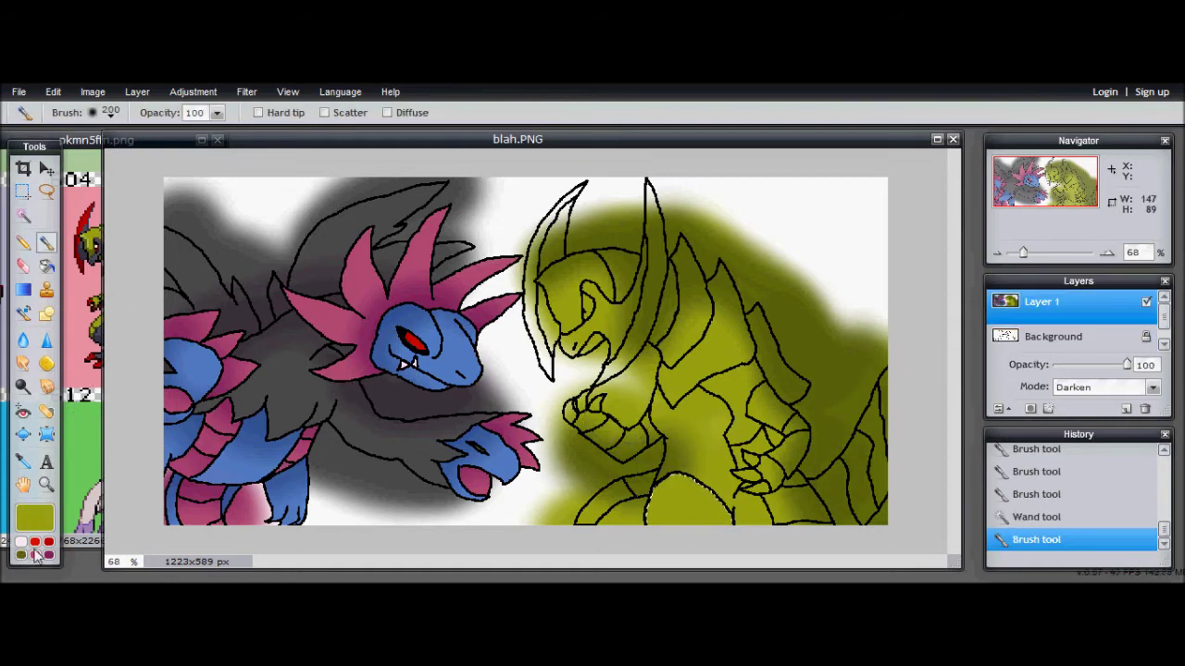
click(22, 557)
mouse_move(635, 538)
mouse_down()
mouse_move(714, 552)
mouse_move(611, 518)
mouse_up()
Select the small area just above the right dragon's rounded thigh and brush it with lighter olive on Layer 1.
key(w)
click(1002, 343)
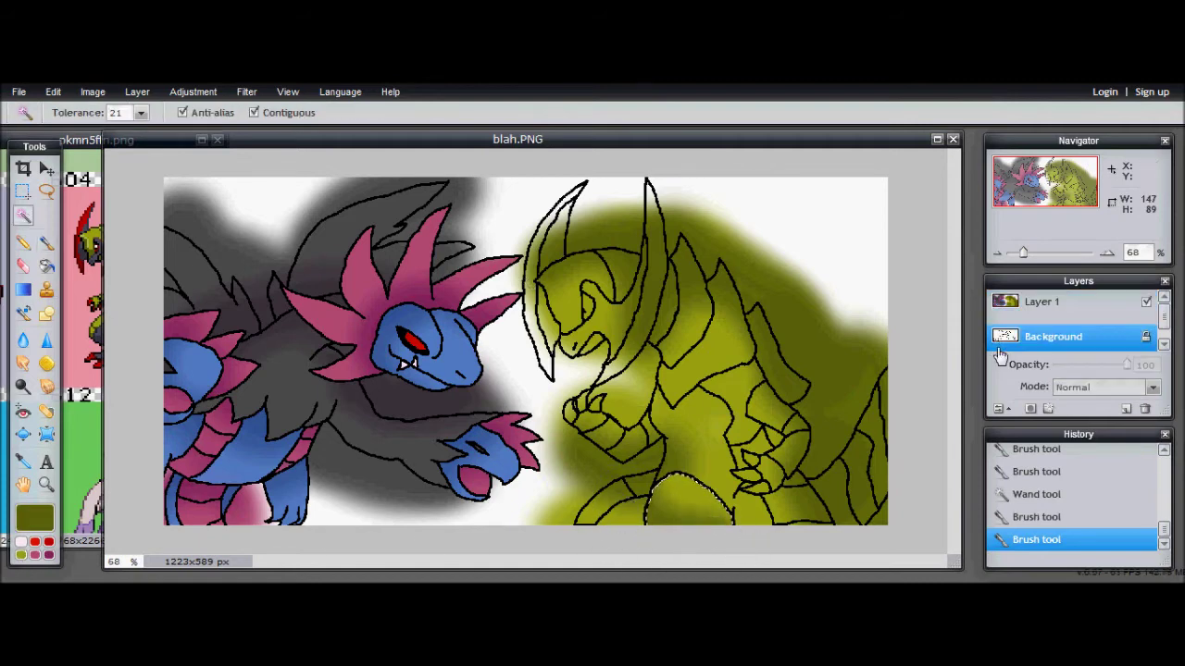
click(1041, 302)
key(b)
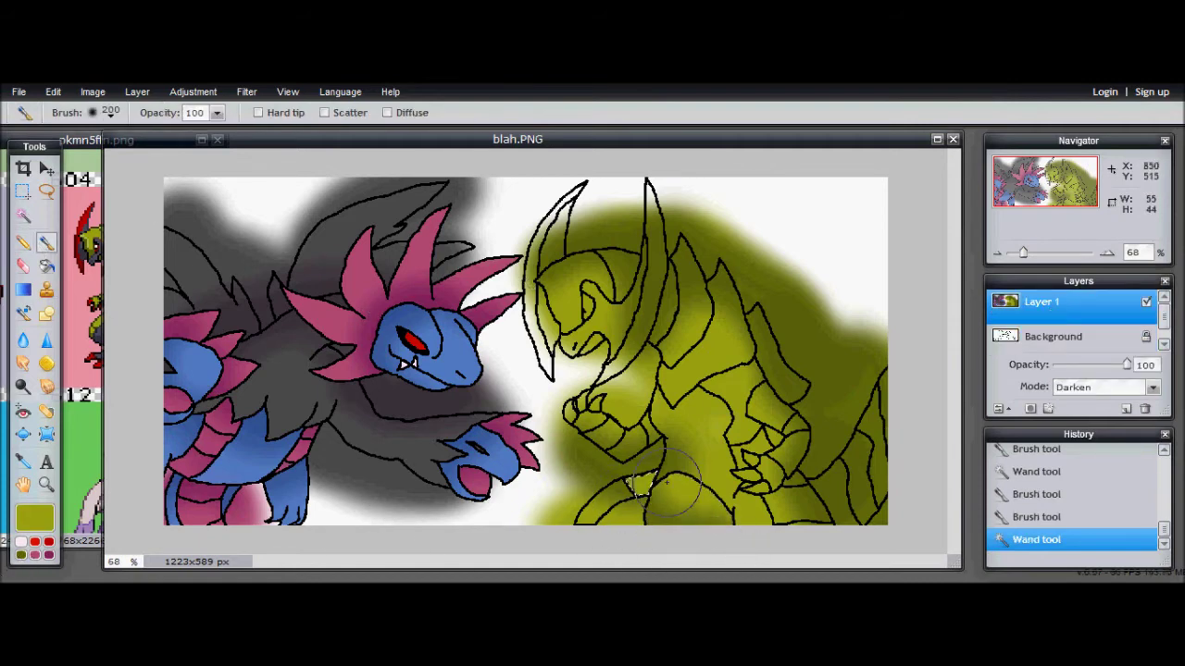
click(656, 514)
Select the curved leg area left of the right dragon's thigh and brush it with darker and lighter olive on Layer 1.
click(24, 217)
click(1039, 337)
click(611, 500)
click(1080, 316)
click(47, 243)
click(21, 556)
drag(555, 555, 602, 528)
click(22, 555)
click(617, 517)
click(24, 216)
click(131, 227)
click(47, 242)
click(22, 556)
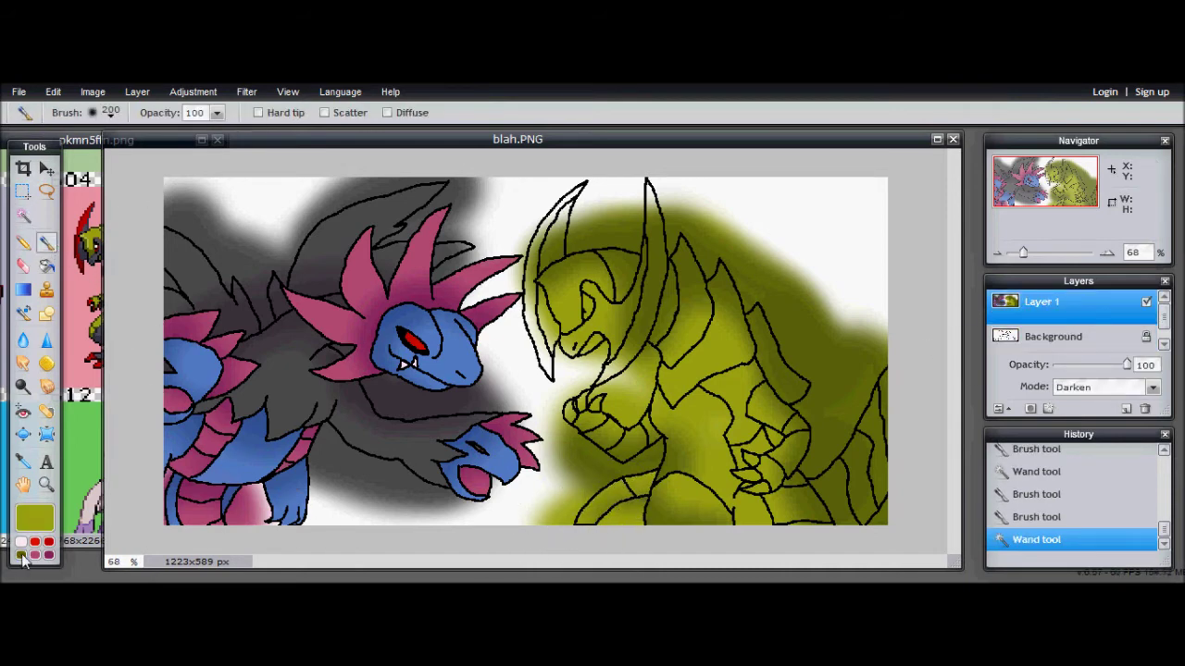
drag(887, 337, 914, 466)
key(ctrl+z)
Select the area beside the right dragon's far upper arm and shade it with dark olive on Layer 1.
key(w)
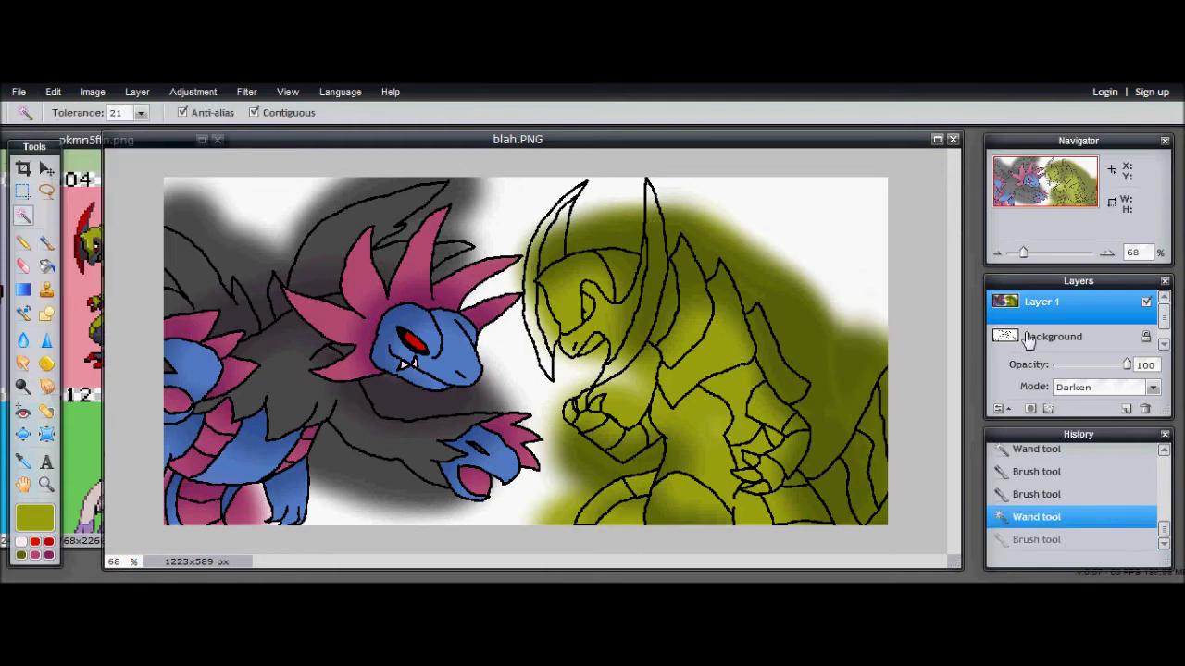
click(1053, 336)
click(745, 407)
click(1041, 302)
click(25, 264)
mouse_move(708, 393)
mouse_down()
mouse_move(764, 458)
mouse_move(766, 437)
mouse_move(745, 455)
mouse_up()
Select the small segment of the right dragon's far forearm and brush it with dark olive on Layer 1.
key(w)
click(1052, 336)
click(767, 449)
click(1016, 304)
click(47, 242)
Select the mask area on the right dragon's face and brush it on Layer 1 with slate gray sampled from the reference sprite.
click(21, 218)
click(1025, 344)
click(637, 277)
click(1018, 306)
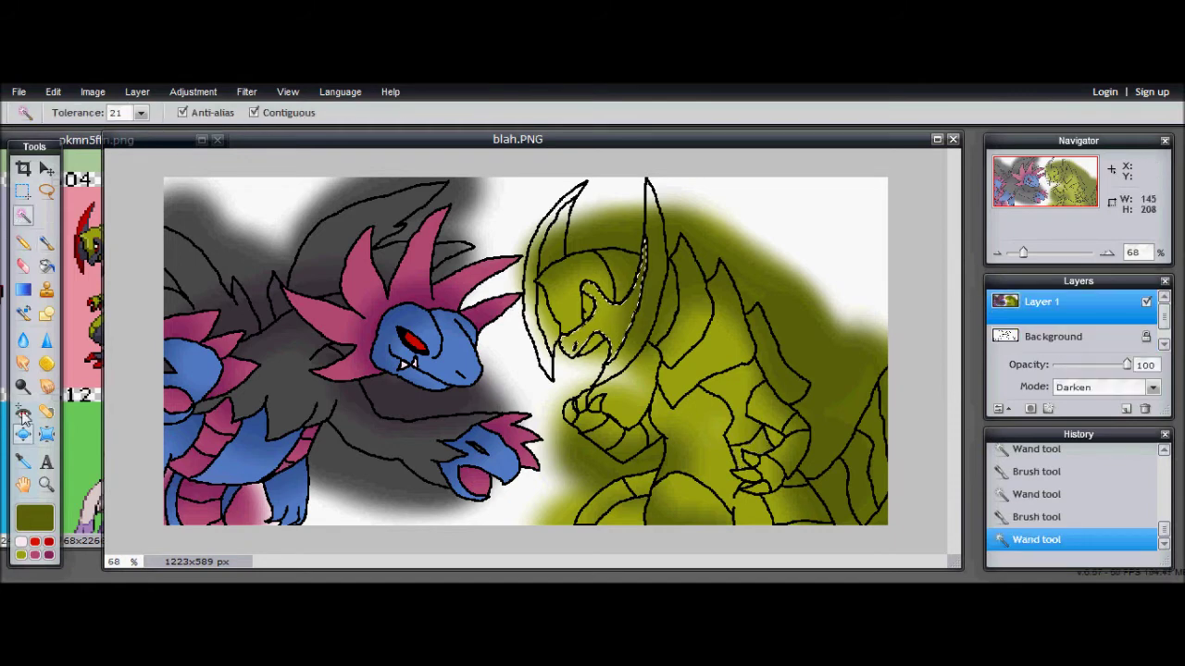
click(23, 461)
click(91, 241)
click(91, 288)
click(46, 243)
click(393, 261)
mouse_move(635, 277)
mouse_down()
mouse_move(593, 319)
mouse_move(606, 344)
mouse_up()
Sample a darker slate gray from the reference sprite and shade the right dragon's face mask with it.
click(20, 459)
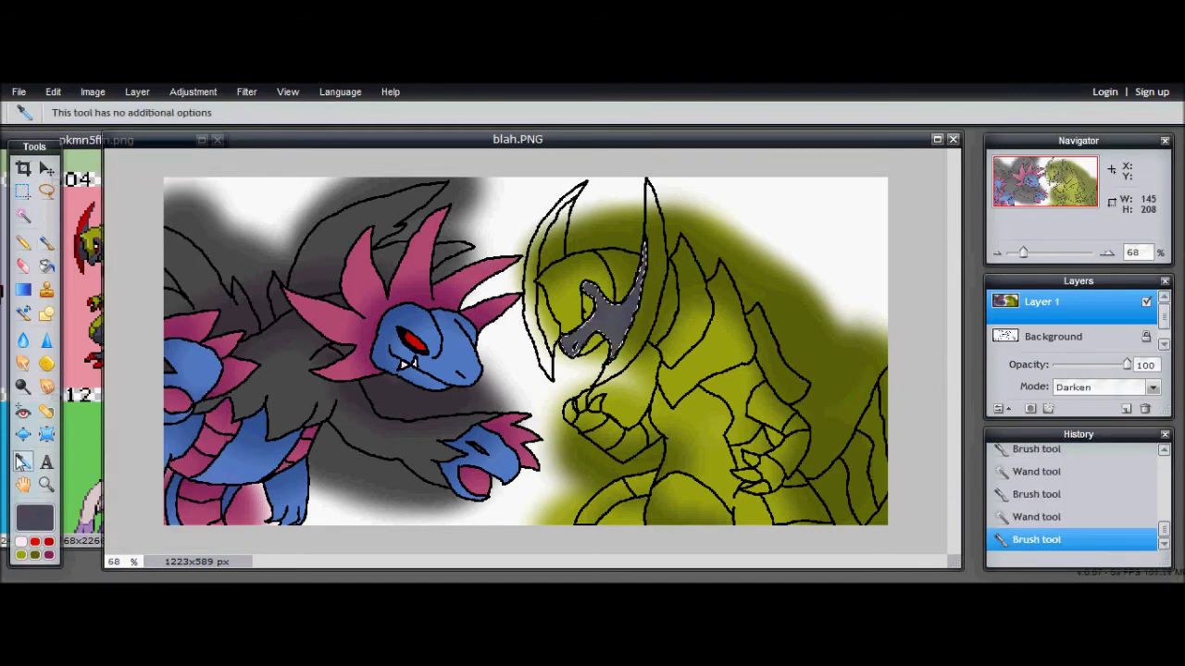
click(89, 264)
click(92, 278)
click(46, 243)
click(416, 264)
drag(611, 284, 628, 319)
Select the inner area behind the right dragon's far tusk, above the head, and brush it with slate grays on Layer 1.
click(31, 221)
click(1020, 328)
click(557, 239)
click(1019, 308)
click(48, 245)
click(22, 543)
click(49, 555)
mouse_move(579, 210)
mouse_down()
mouse_move(553, 248)
mouse_move(565, 222)
mouse_up()
Select the narrow strip between the right dragon's snout and far tusk and brush it with slate gray on Layer 1.
click(28, 220)
click(1019, 336)
click(548, 314)
click(1028, 313)
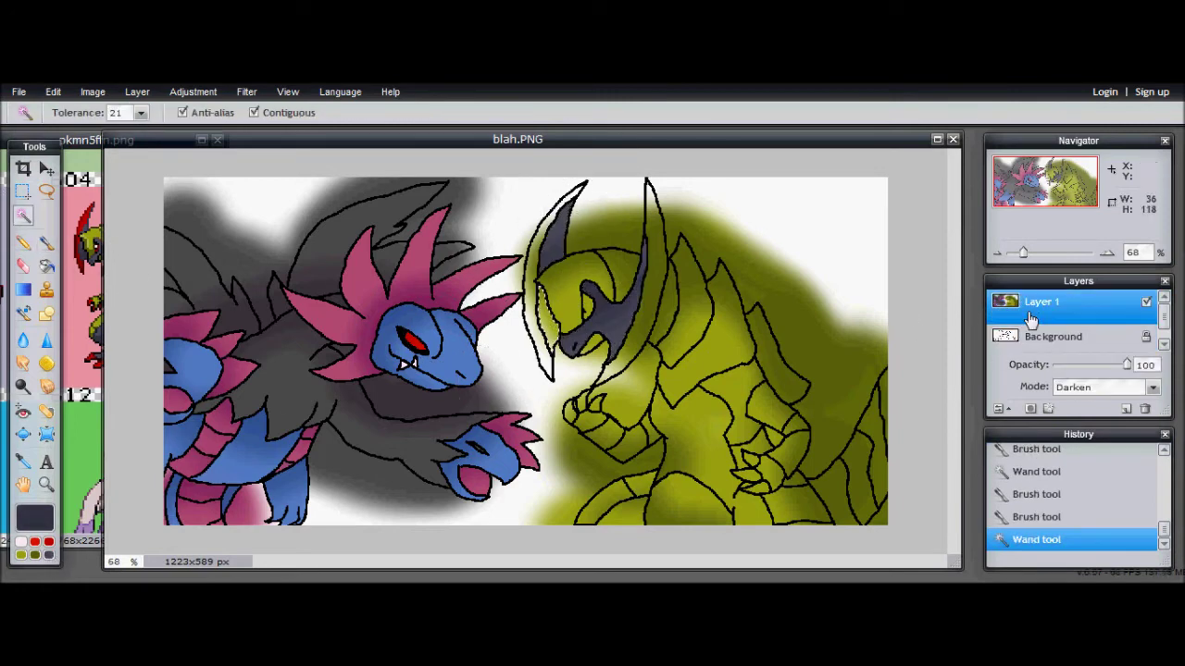
click(52, 247)
click(50, 556)
click(557, 335)
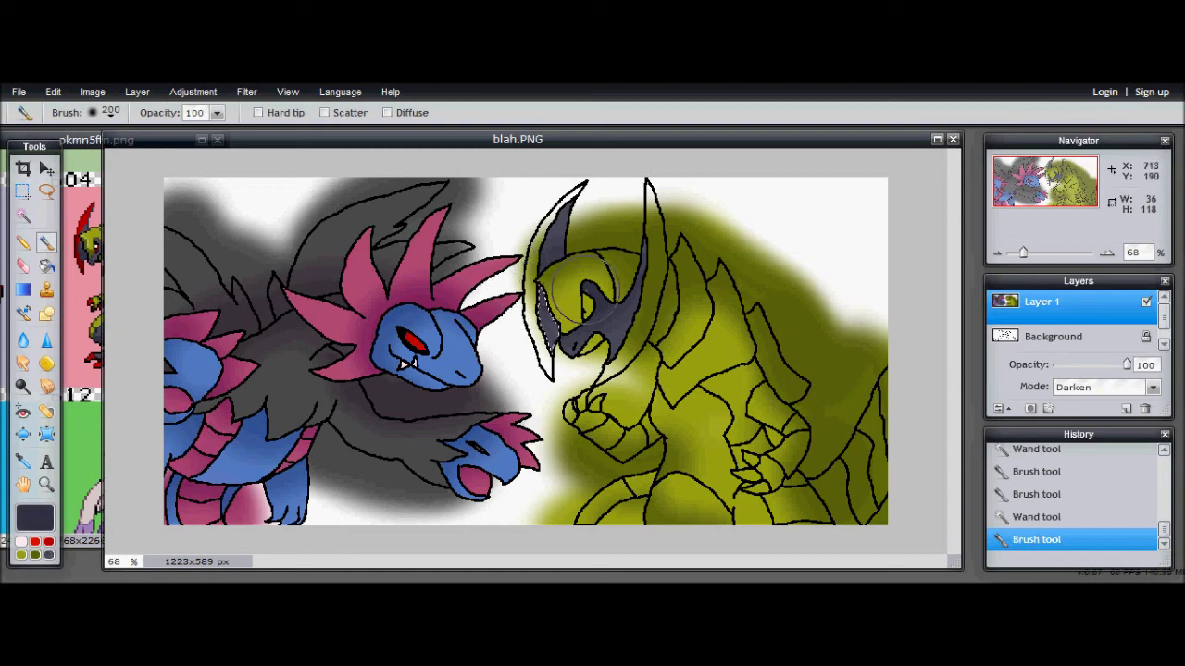
Select the right dragon's belly area and brush it with slate gray on Layer 1.
key(w)
click(1052, 336)
click(685, 421)
click(1042, 301)
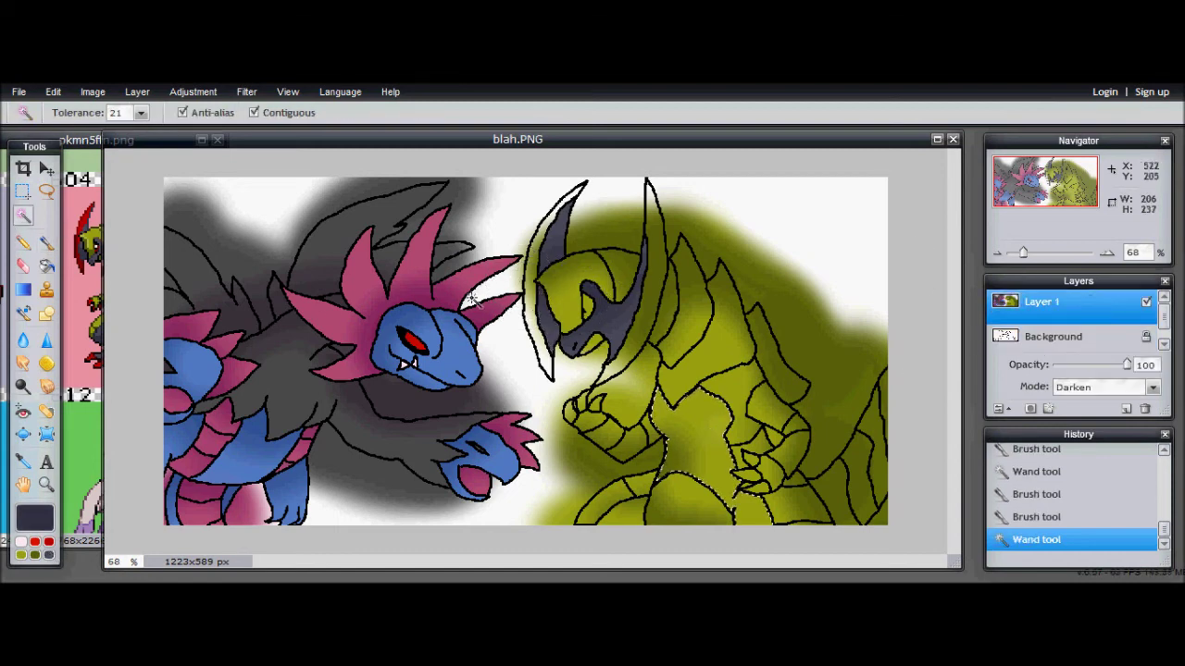
key(b)
mouse_move(685, 422)
mouse_down()
mouse_move(742, 452)
mouse_move(772, 528)
mouse_move(563, 418)
mouse_move(662, 409)
mouse_move(696, 428)
mouse_move(696, 475)
mouse_move(716, 511)
mouse_up()
Select the area inside the right dragon's curved leg at the picture's lower edge and brush it with slate grays on Layer 1.
click(25, 216)
click(1043, 339)
click(613, 517)
click(1039, 303)
click(49, 558)
click(72, 242)
click(46, 243)
click(566, 554)
drag(604, 516, 640, 509)
Select the narrow sliver at the picture's right edge beside the dragon's tail and brush it with dark slate gray on Layer 1.
click(24, 216)
click(1000, 346)
click(887, 381)
click(1041, 302)
key(b)
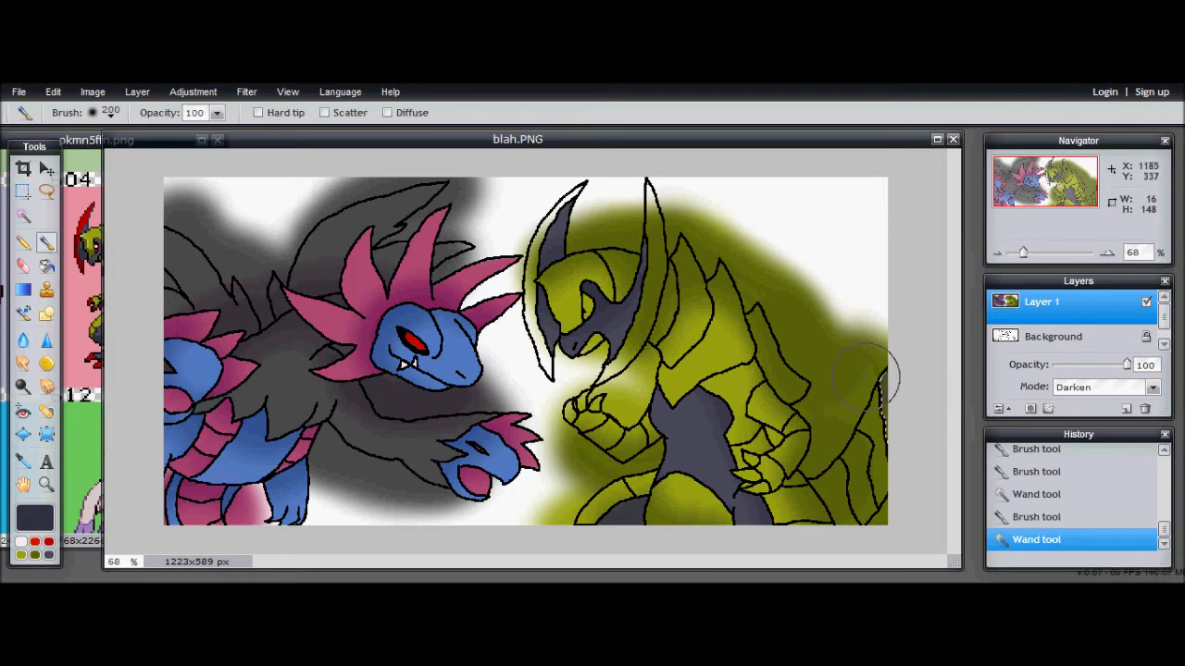
Select the uppermost claw on the right dragon's lowered hand using the Background line art, and pick bright red.
key(w)
click(1052, 336)
click(749, 458)
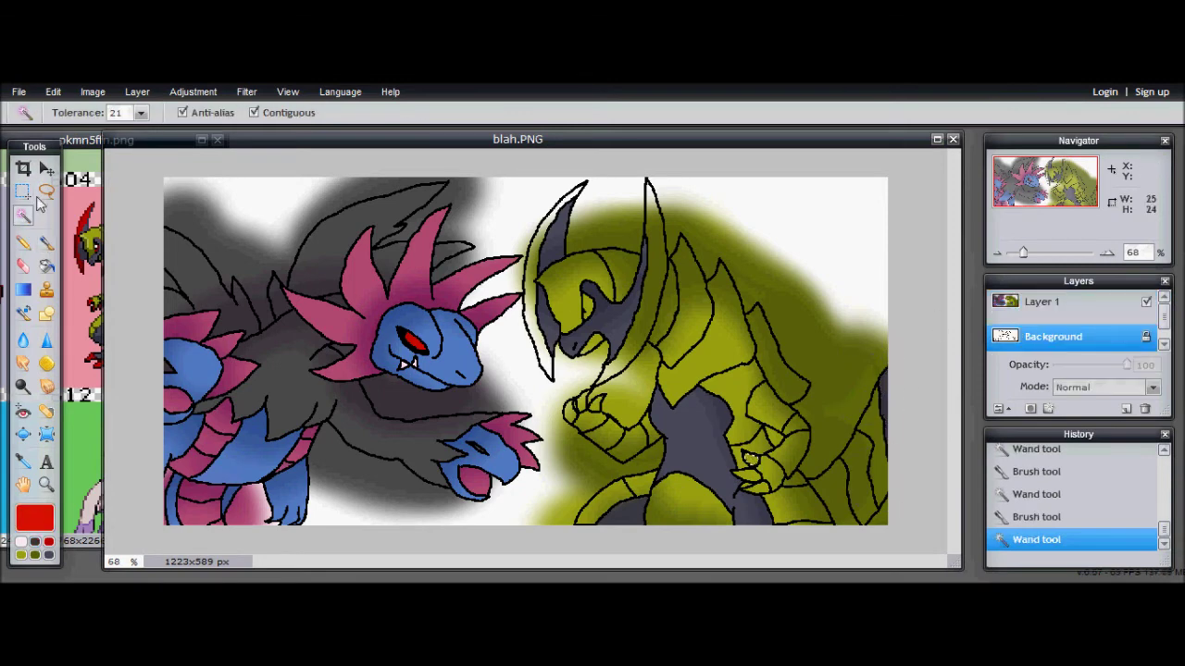
click(47, 243)
click(750, 458)
click(750, 460)
click(53, 92)
click(57, 112)
click(53, 92)
click(58, 112)
Brush the selected claw red on Layer 1, and select and brush the middle claw of the lowered hand in the same red.
click(1041, 302)
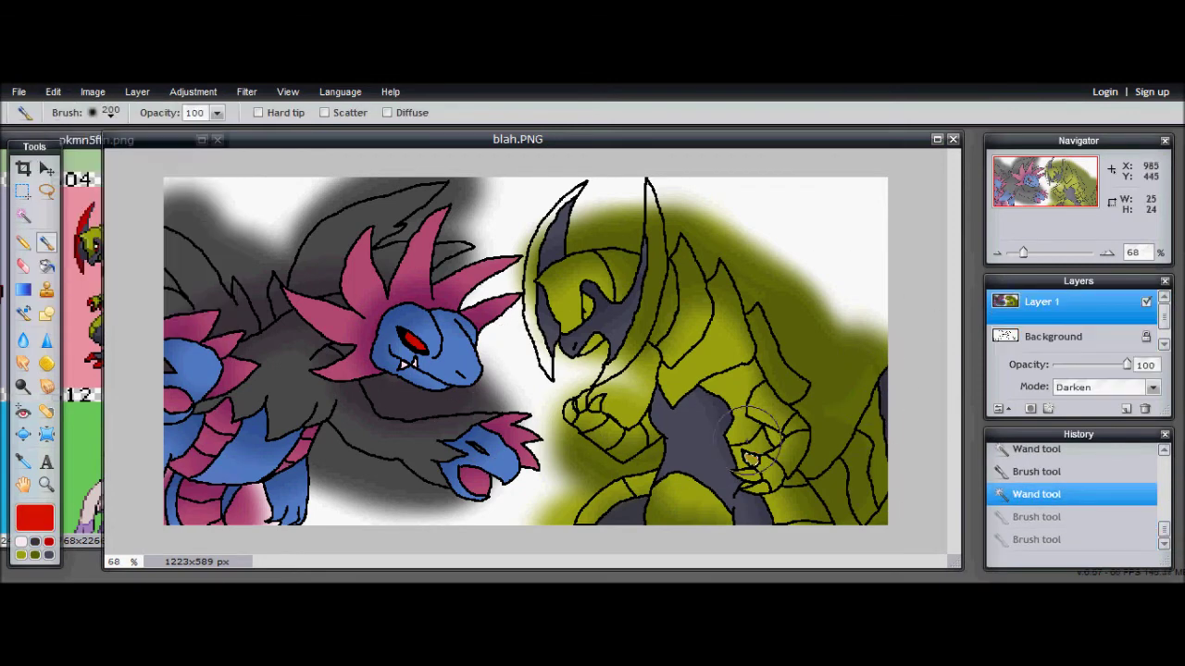
click(752, 440)
key(w)
click(1052, 336)
click(755, 468)
click(1041, 302)
key(b)
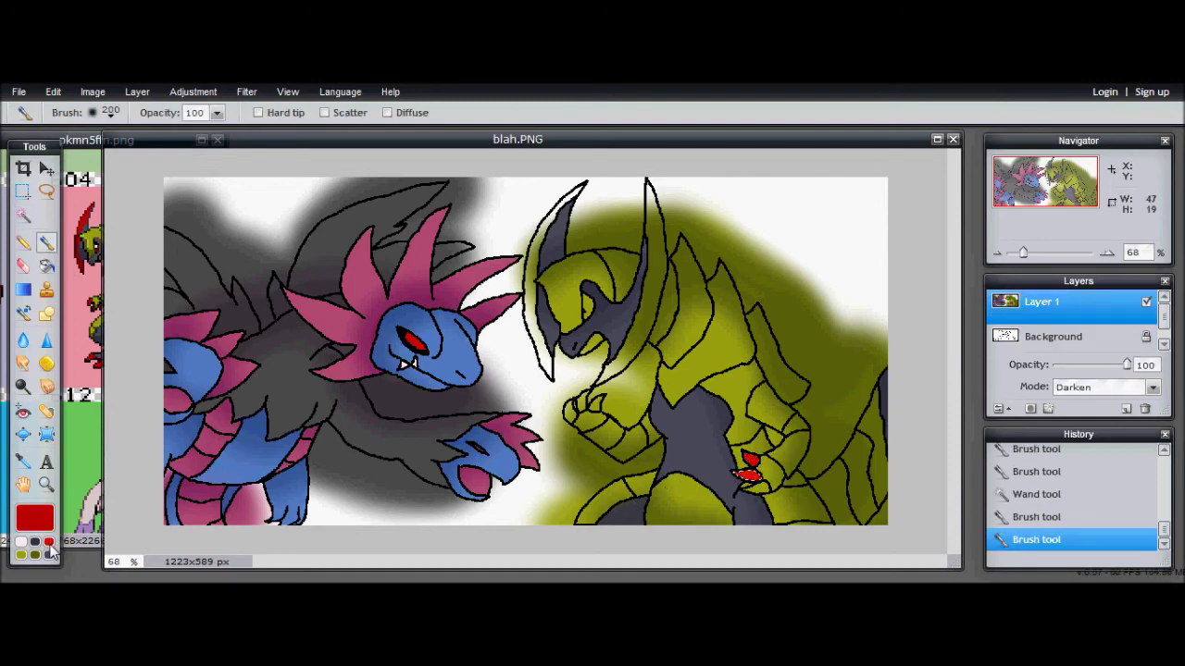
Select the lowest claw on the right dragon's lowered hand and brush it red on Layer 1.
click(24, 216)
click(996, 343)
click(759, 488)
click(1091, 314)
click(46, 242)
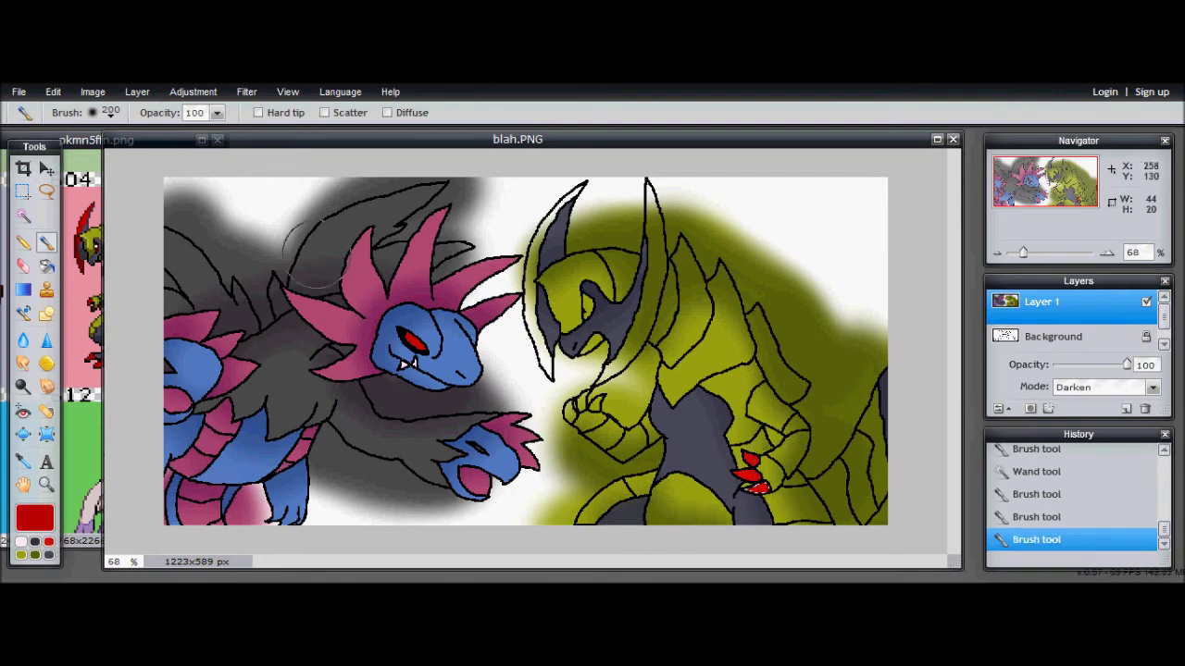
Select the outermost claw on the right dragon's raised hand and brush it red on Layer 1.
key(w)
click(1053, 336)
click(574, 421)
click(1041, 302)
key(b)
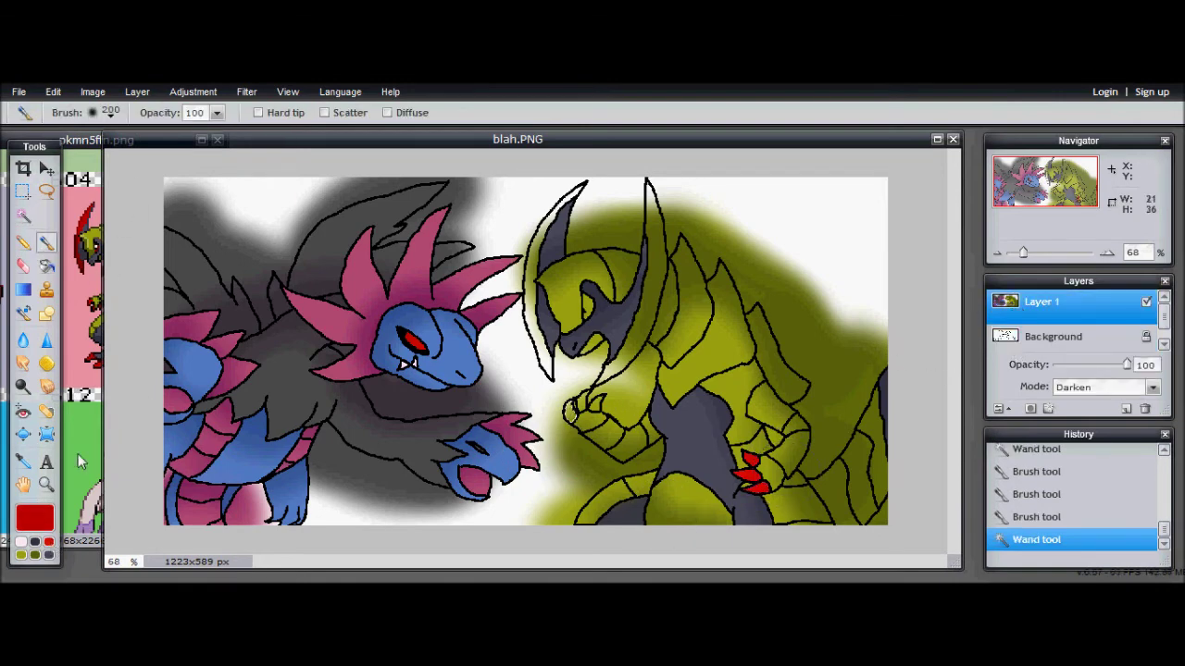
Select the middle claw on the right dragon's raised hand and brush it red on Layer 1.
click(24, 215)
click(1052, 336)
click(1041, 302)
key(b)
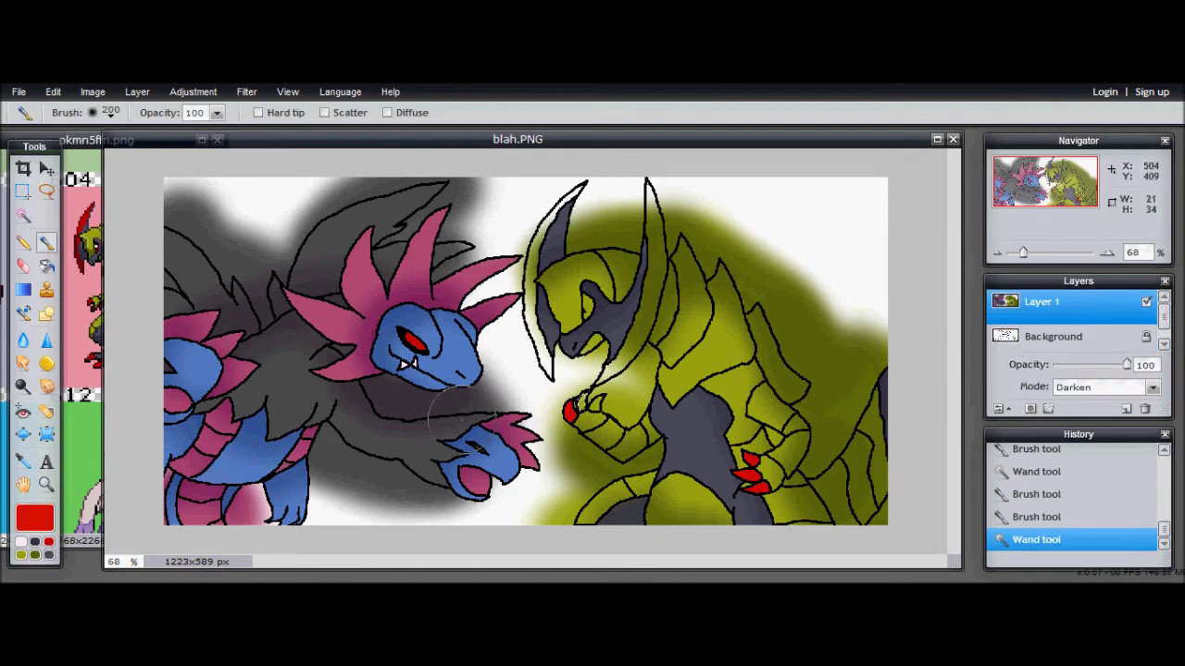
click(582, 434)
Select the remaining claw on the right dragon's raised hand and brush it with bright and darker red on Layer 1.
click(24, 217)
click(1000, 345)
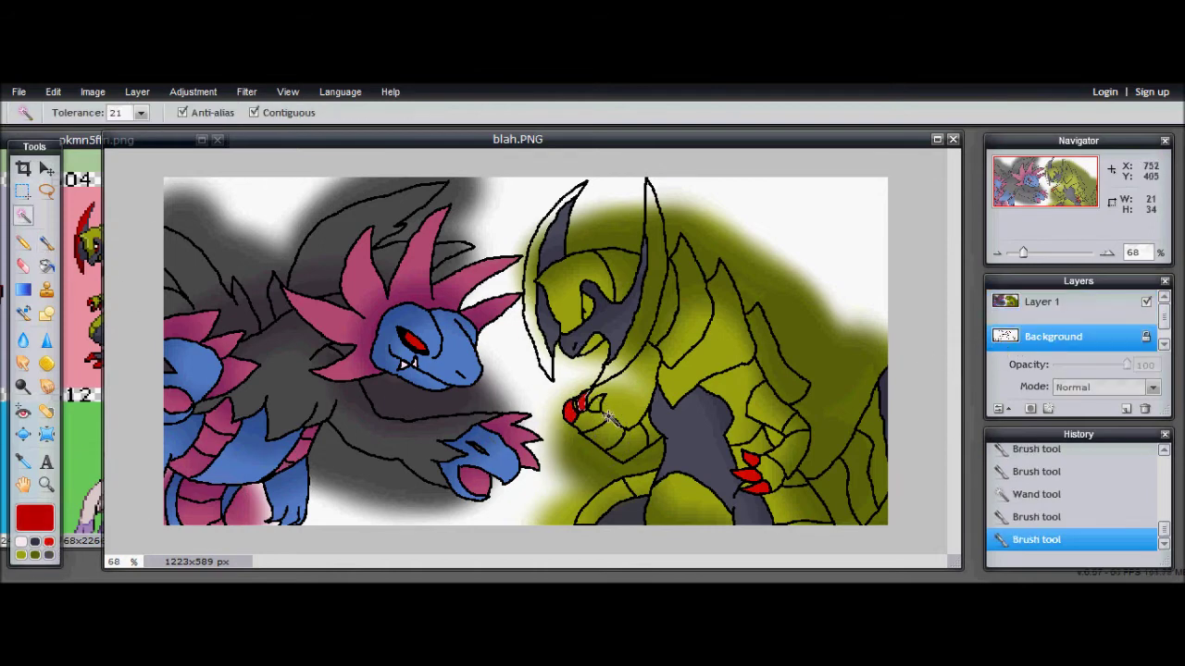
click(1041, 302)
click(47, 242)
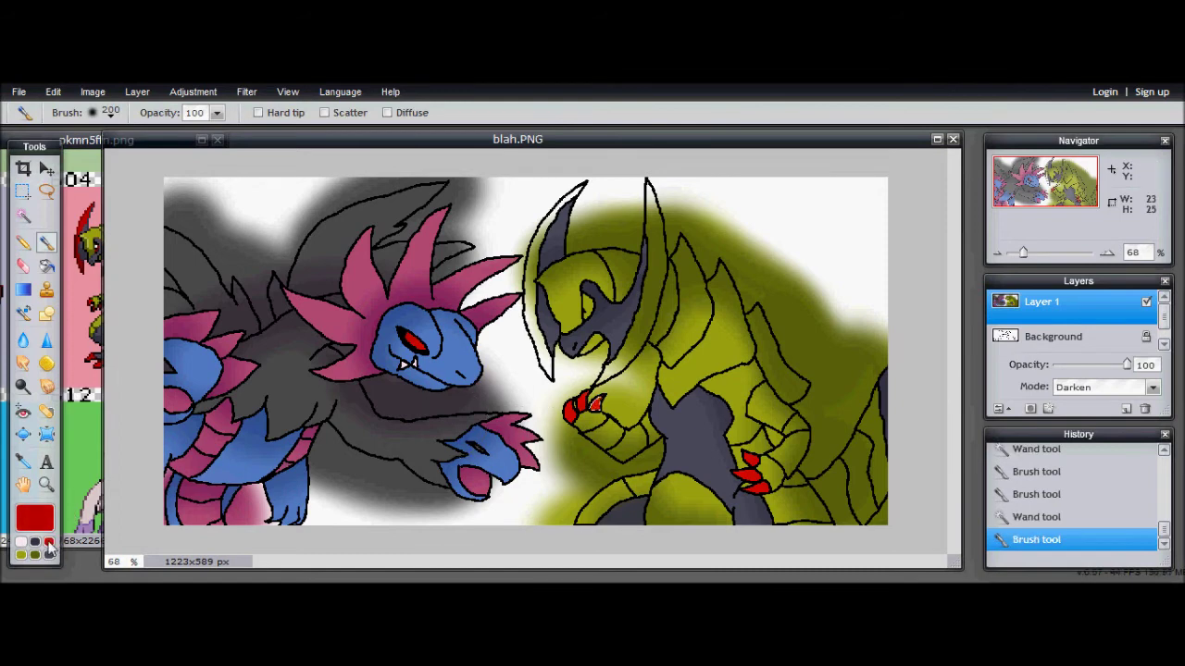
Select the blade of the right dragon's near tusk, brush it bright red on Layer 1 and shade it with darker red.
click(24, 217)
click(1005, 339)
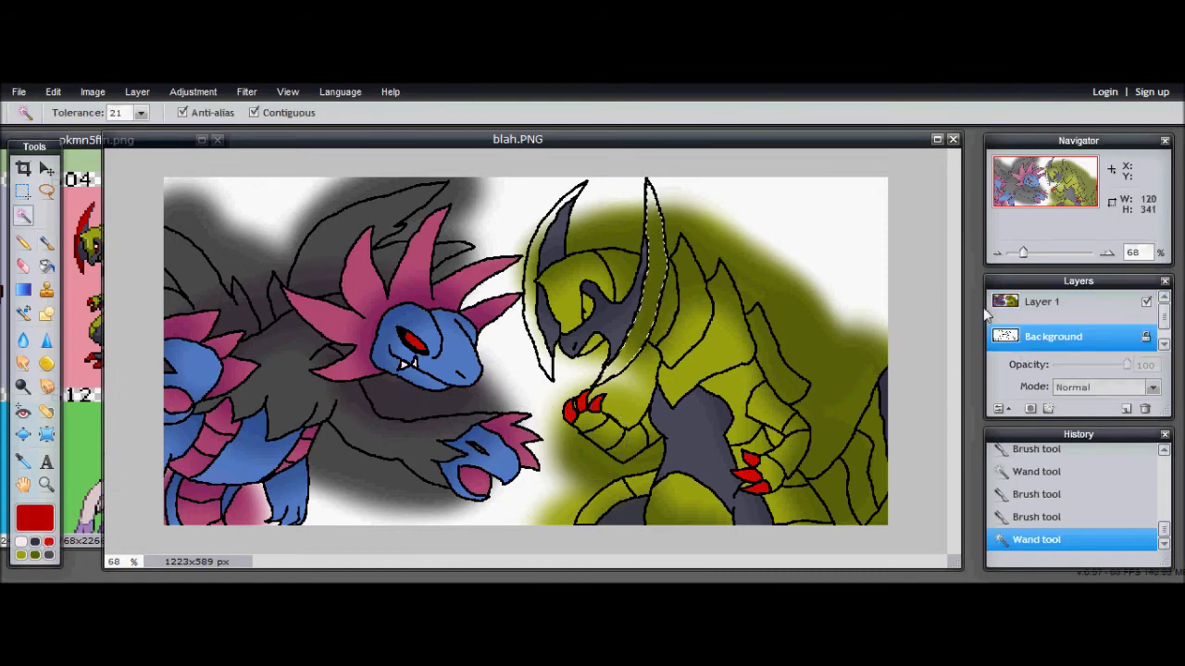
click(1042, 302)
click(47, 243)
drag(646, 250, 630, 231)
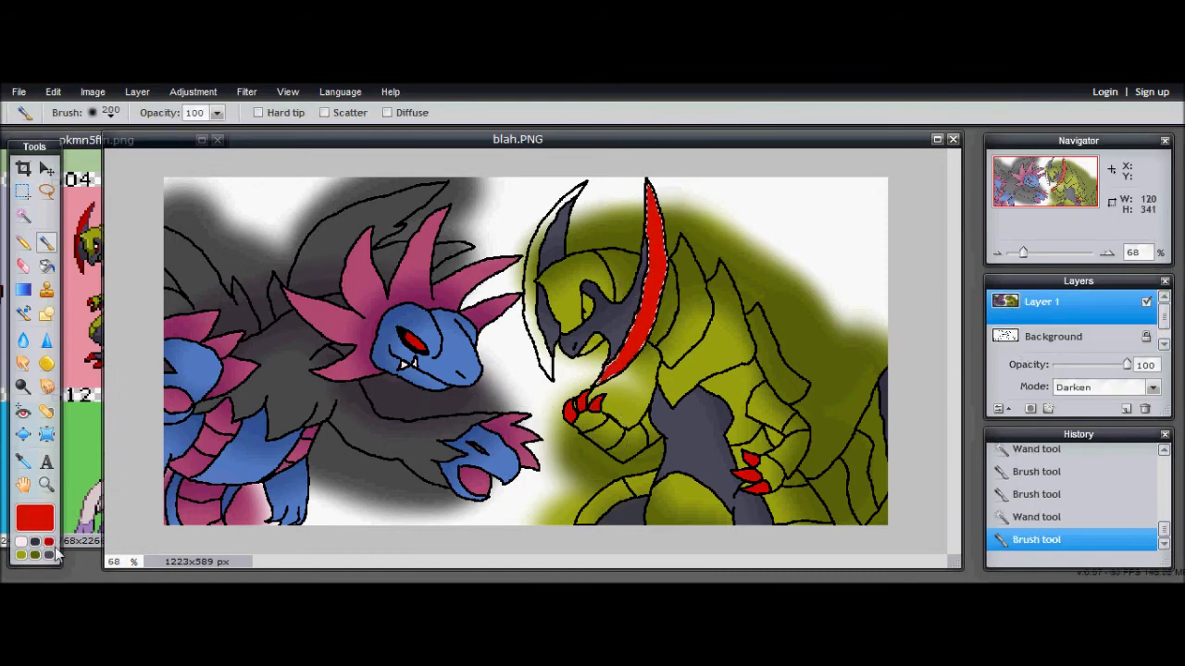
click(48, 542)
Select the blade of the right dragon's far tusk and brush it red on Layer 1.
click(23, 215)
click(1052, 336)
click(537, 247)
click(1041, 302)
click(47, 242)
drag(477, 363, 560, 217)
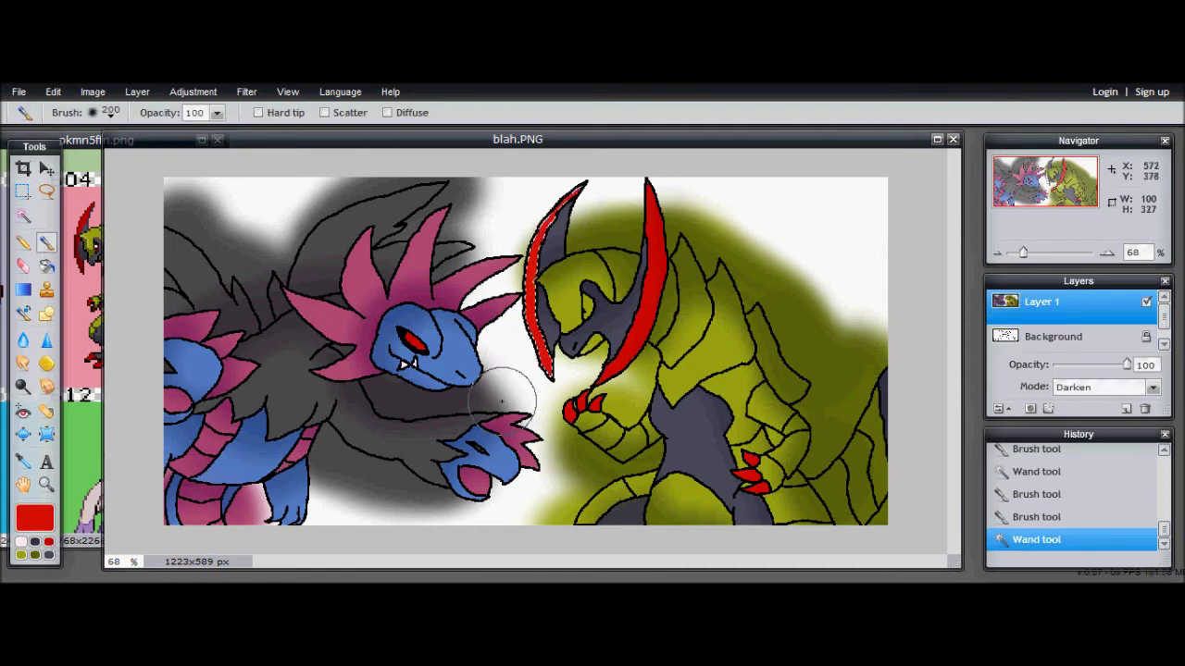
Select the right dragon's eye and brush it red on Layer 1.
click(24, 215)
click(1053, 336)
click(1016, 311)
click(46, 243)
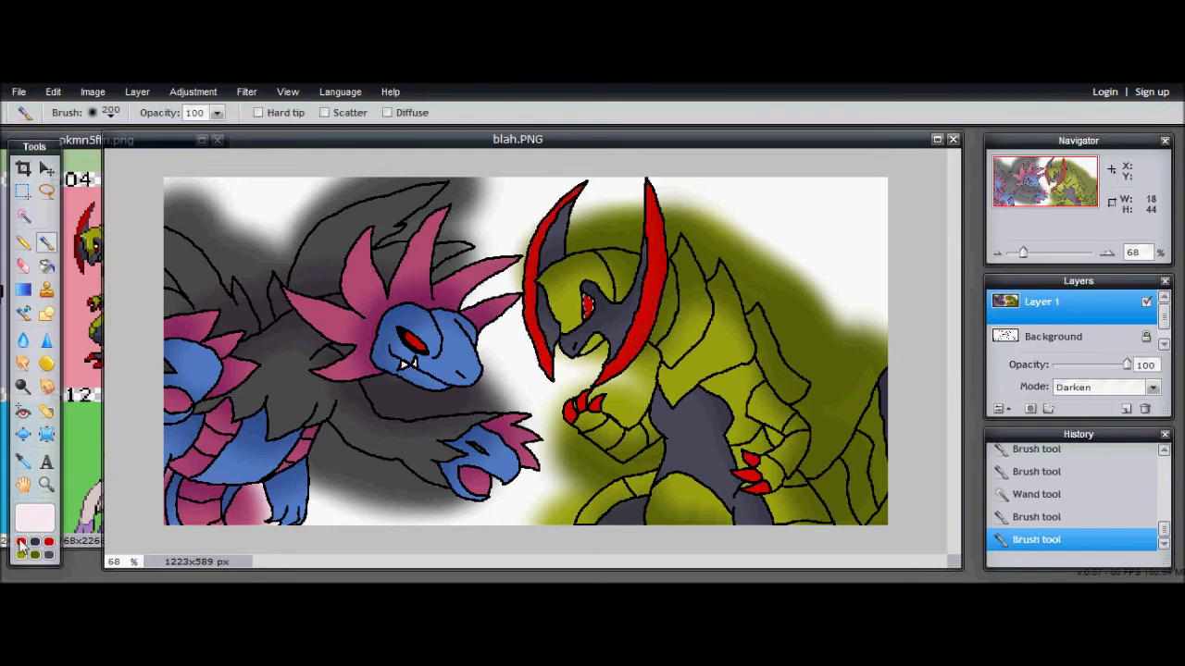
Add a new layer and dab a small near-white highlight on the right dragon's eye with a soft size 9 brush.
key(w)
click(1125, 408)
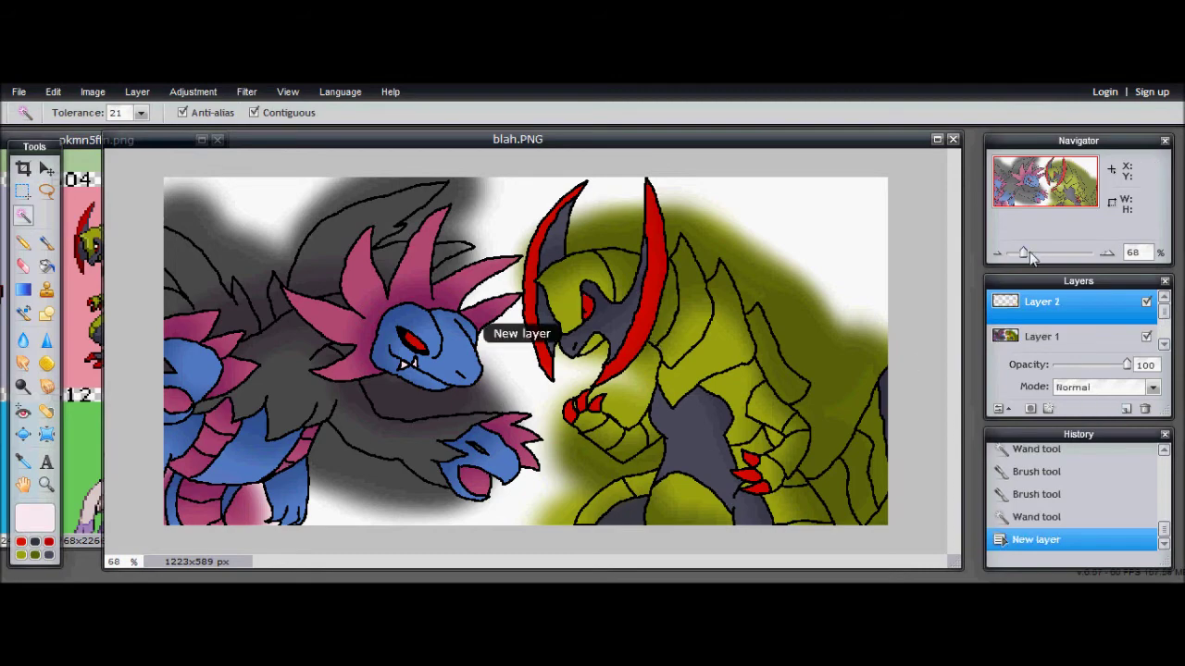
scroll(544, 325, up, 5)
click(43, 246)
click(110, 113)
click(95, 196)
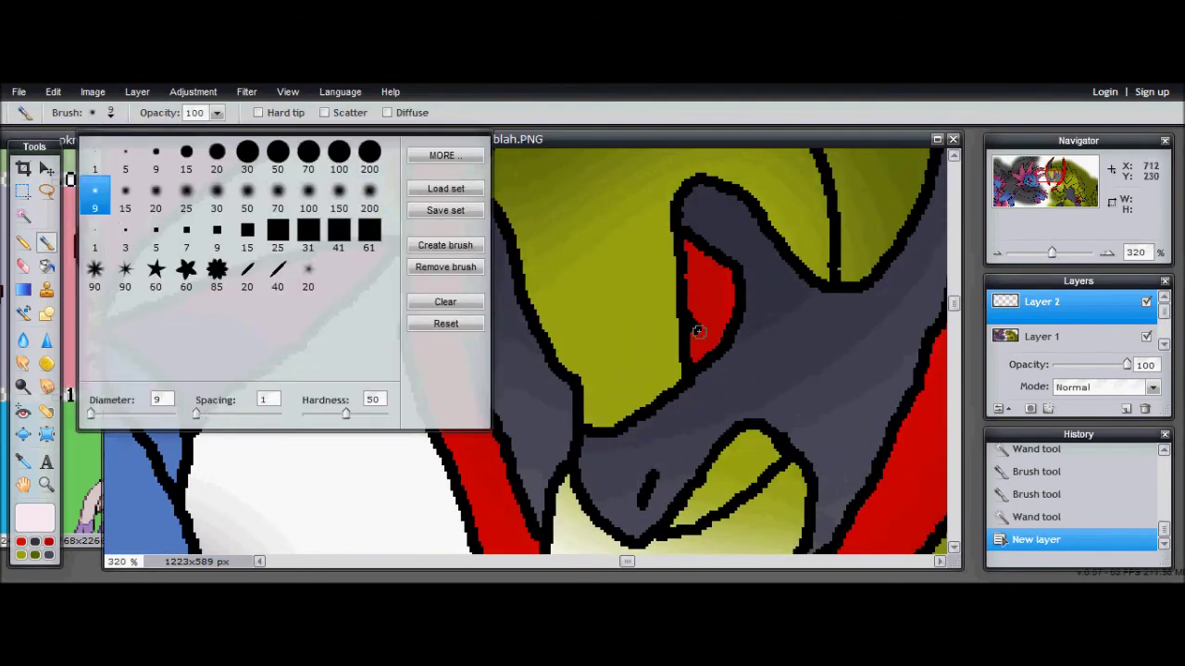
mouse_move(699, 331)
mouse_down()
mouse_move(703, 286)
mouse_move(696, 314)
mouse_up()
click(53, 92)
click(68, 112)
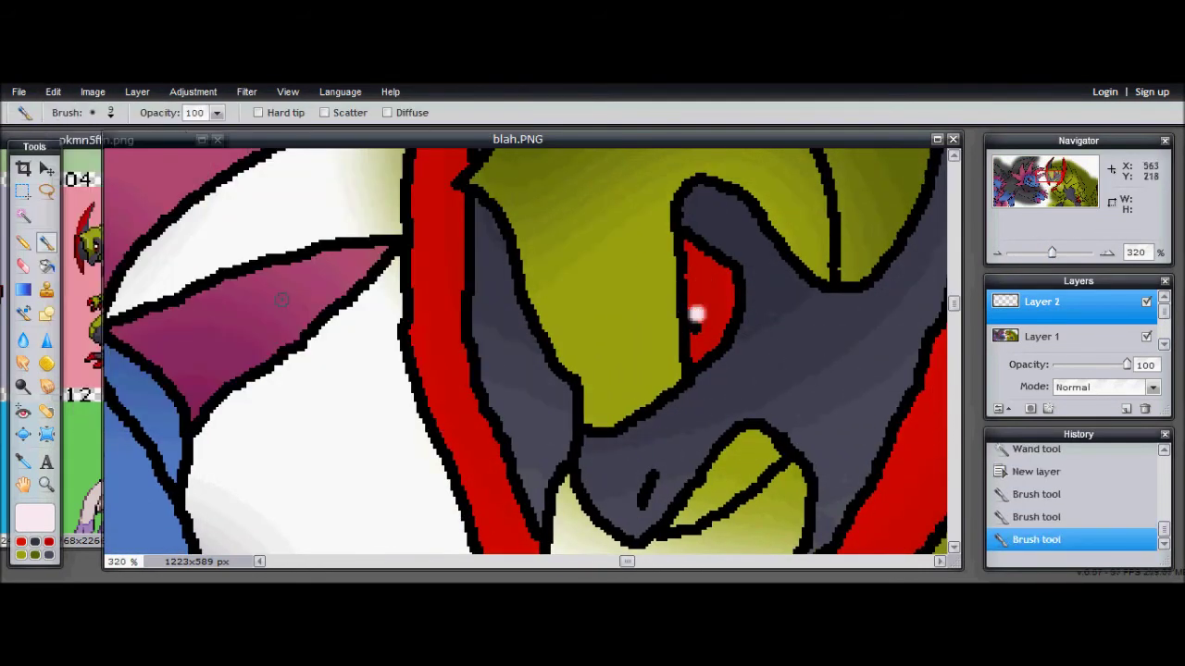
drag(1052, 254, 1025, 260)
Select the empty background area behind the right dragon's back from the line art, with Layer 1 as the active layer.
click(26, 219)
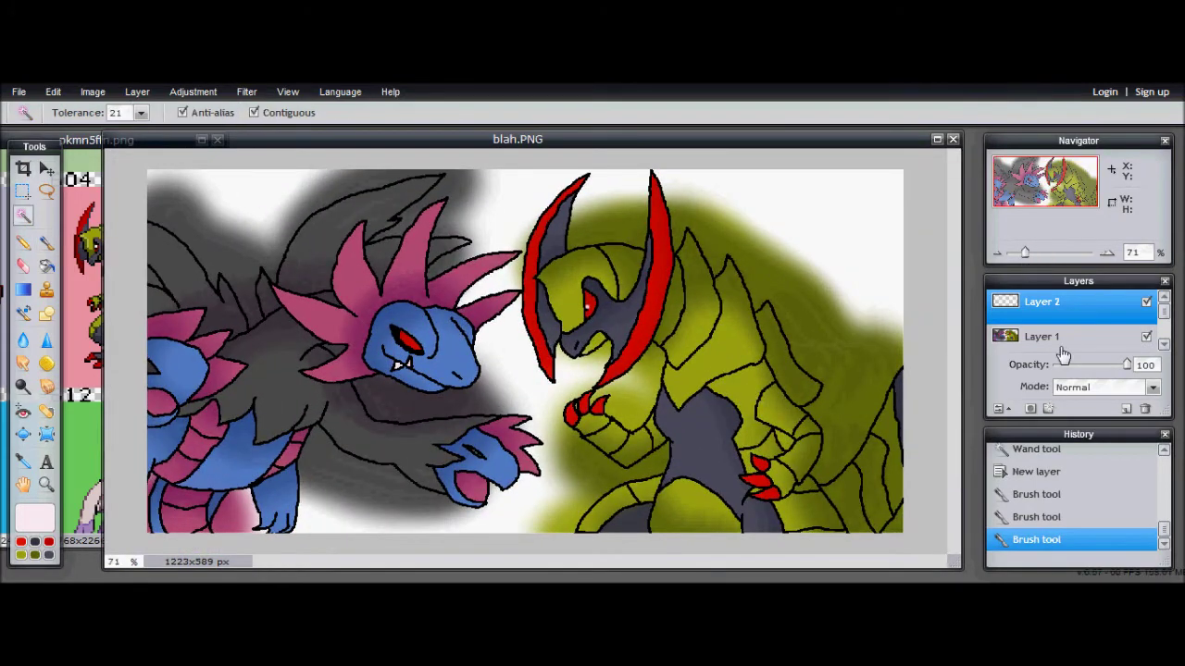
scroll(1066, 340, down, 3)
click(1115, 344)
click(850, 338)
click(1013, 314)
Set the start color of the Gradient tool's linear gradient to dark purple.
click(26, 290)
click(261, 117)
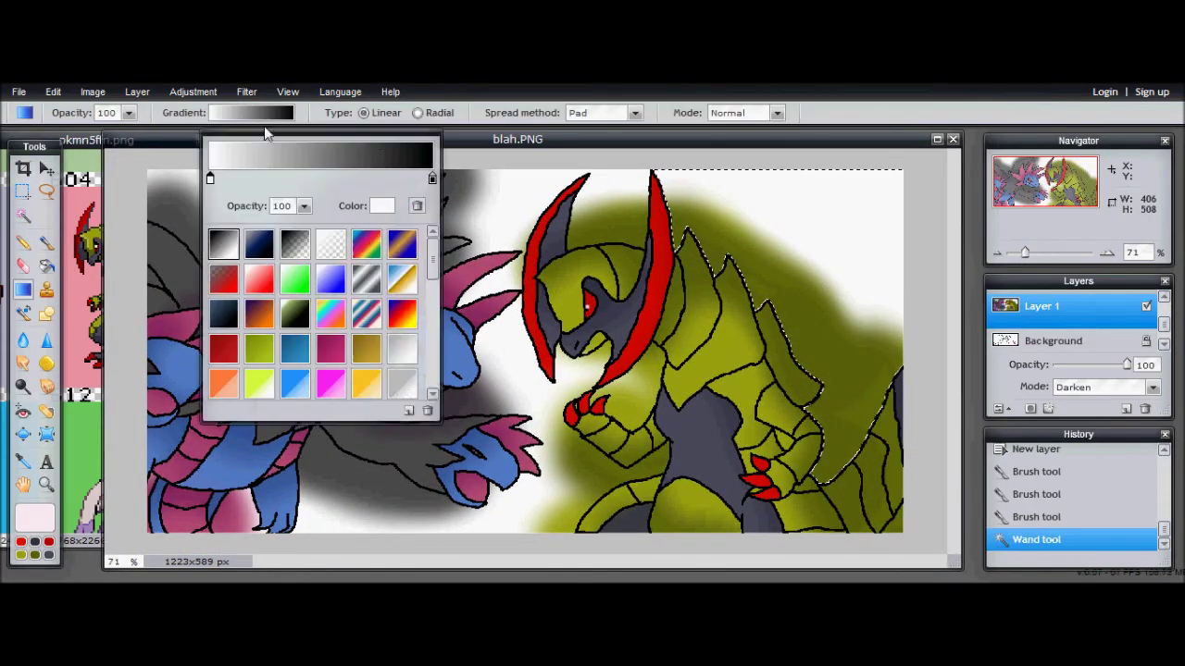
click(384, 208)
click(403, 248)
drag(526, 285, 513, 306)
click(777, 463)
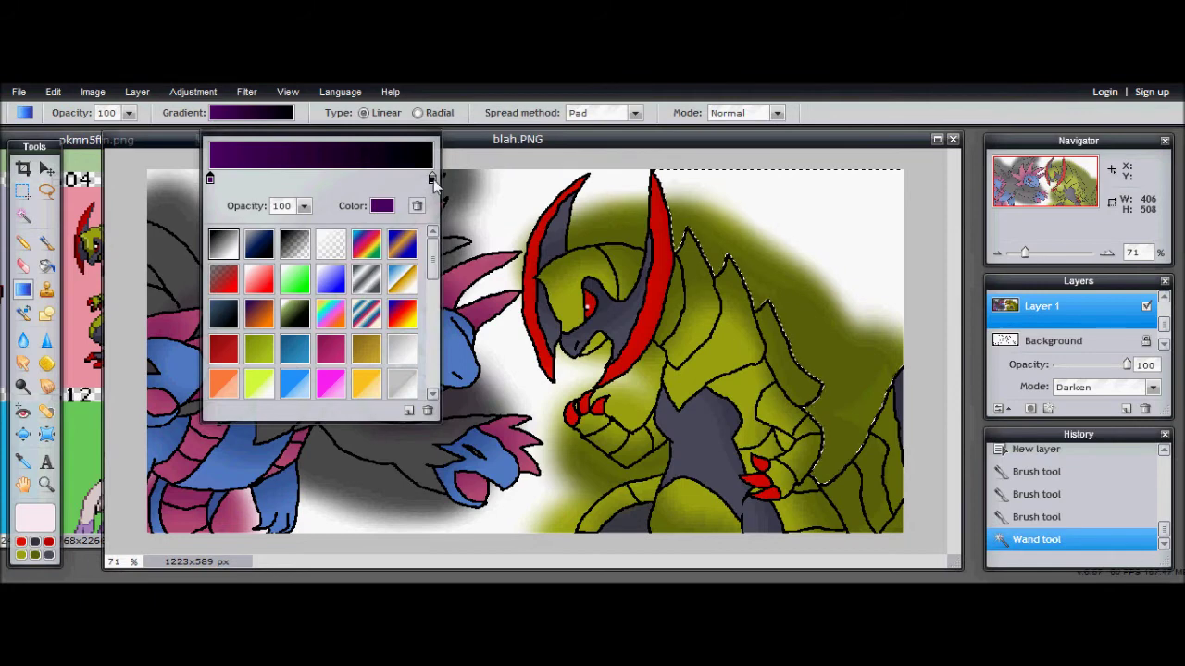
Set the gradient's end color to ffc012 and try the purple-to-orange gradient on the selected background area.
click(434, 180)
click(383, 208)
mouse_move(557, 220)
mouse_down()
mouse_move(565, 236)
mouse_move(553, 207)
mouse_up()
click(545, 268)
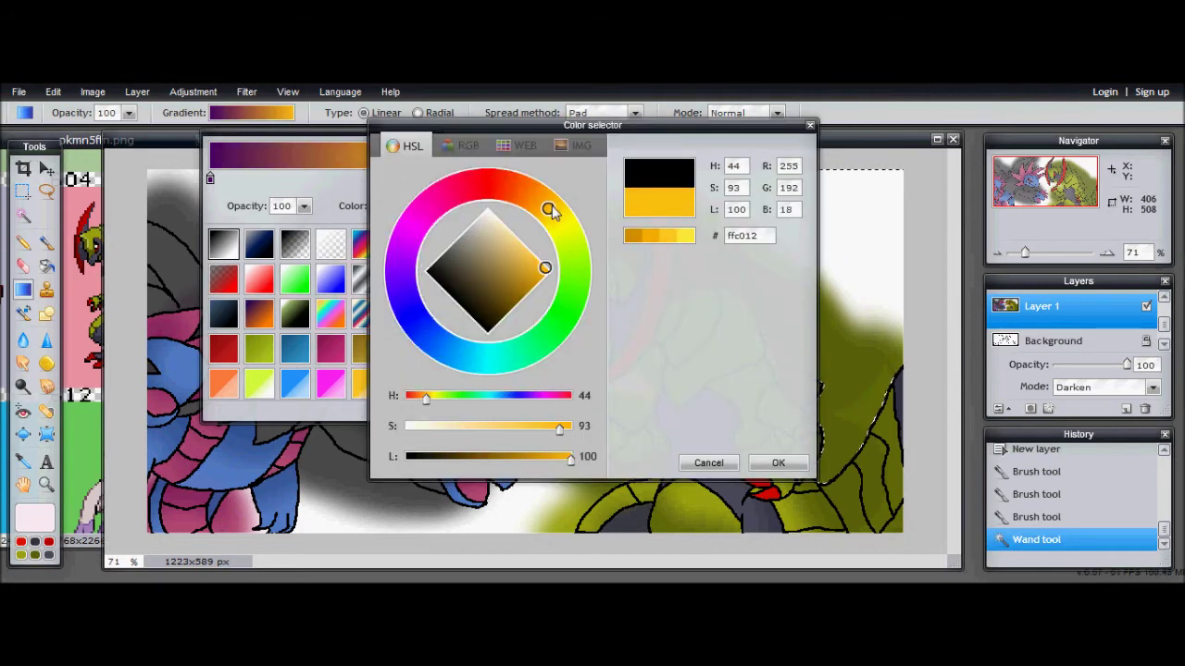
click(777, 463)
drag(504, 167, 491, 510)
drag(585, 348, 128, 349)
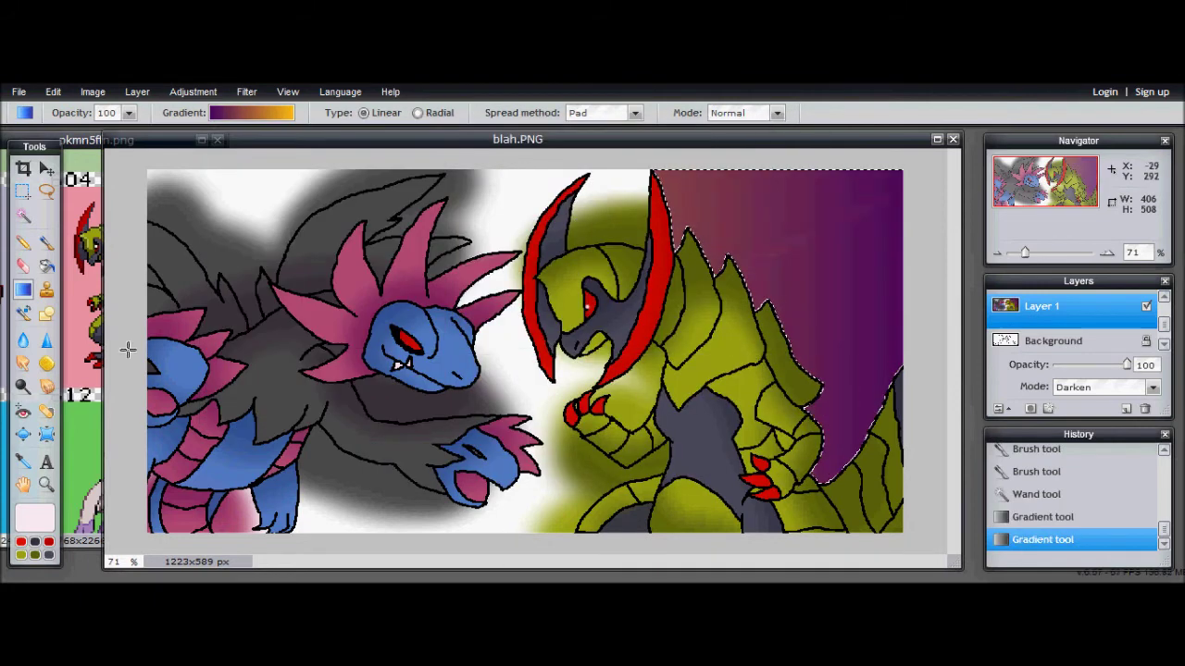
Change the gradient's end color to red and apply the purple-to-red gradient to the selected area behind the right dragon.
click(251, 112)
double_click(428, 183)
click(543, 295)
click(769, 463)
mouse_move(920, 303)
mouse_down()
mouse_move(133, 301)
mouse_move(935, 310)
mouse_move(926, 307)
mouse_up()
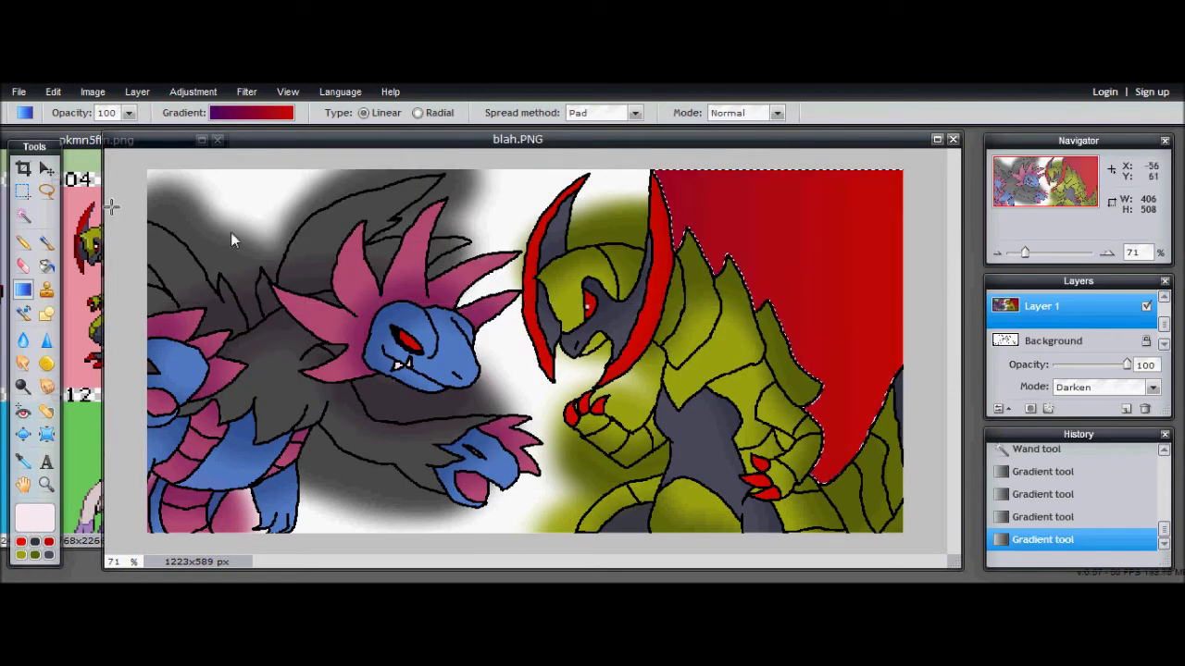
Select the upper background area above both dragons and fill it on Layer 1 with the horizontal purple-to-red gradient.
click(24, 215)
click(1086, 344)
click(602, 209)
click(1043, 307)
click(24, 290)
drag(137, 315, 936, 316)
Select the background area between the two dragons on the Background layer and fill it on Layer 1 with the horizontal purple-to-red gradient.
click(24, 217)
click(1053, 341)
click(541, 348)
click(1042, 305)
key(g)
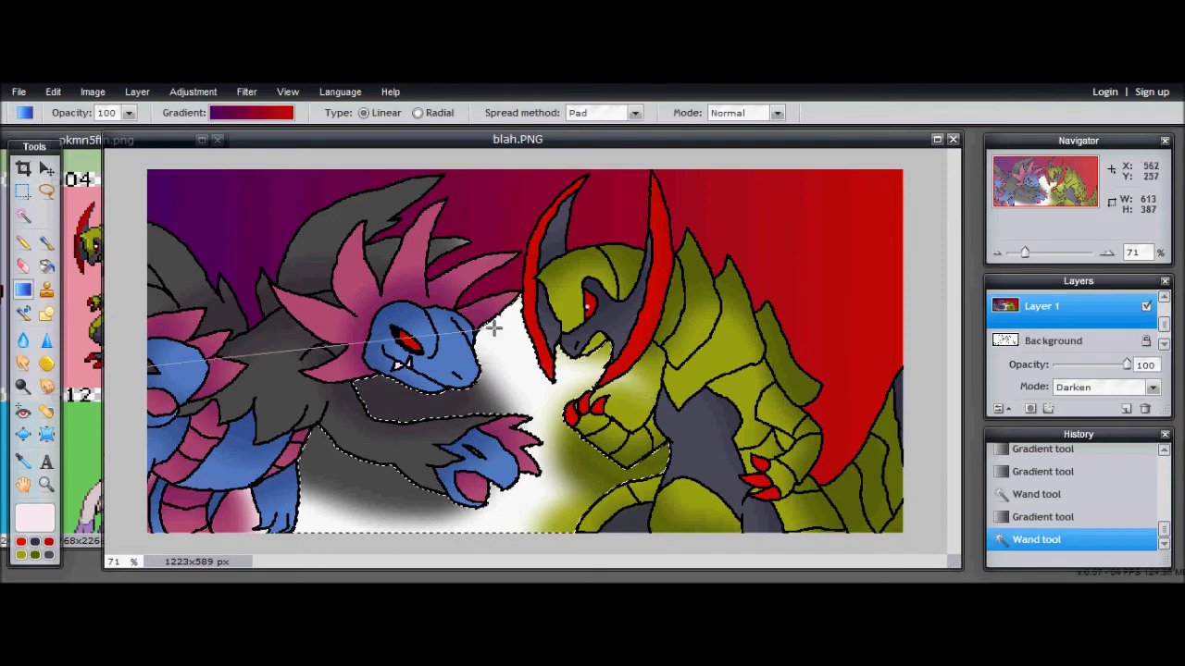
drag(148, 315, 936, 315)
Select the background area at the image's left edge behind the left dragon and fill it on Layer 1 with the purple-to-red gradient.
key(w)
click(1054, 341)
click(156, 277)
click(1041, 306)
key(g)
drag(148, 334, 925, 330)
Select the background corner at the lower right of the drawing and fill it on Layer 1 with the purple-to-red gradient.
click(24, 217)
click(1024, 343)
click(896, 524)
click(1041, 307)
click(24, 290)
drag(146, 334, 921, 343)
Select the gap between the right dragon's jaw and raised arm and fill it on Layer 1 with the purple-to-red gradient.
click(24, 216)
click(1054, 340)
click(630, 380)
click(1041, 306)
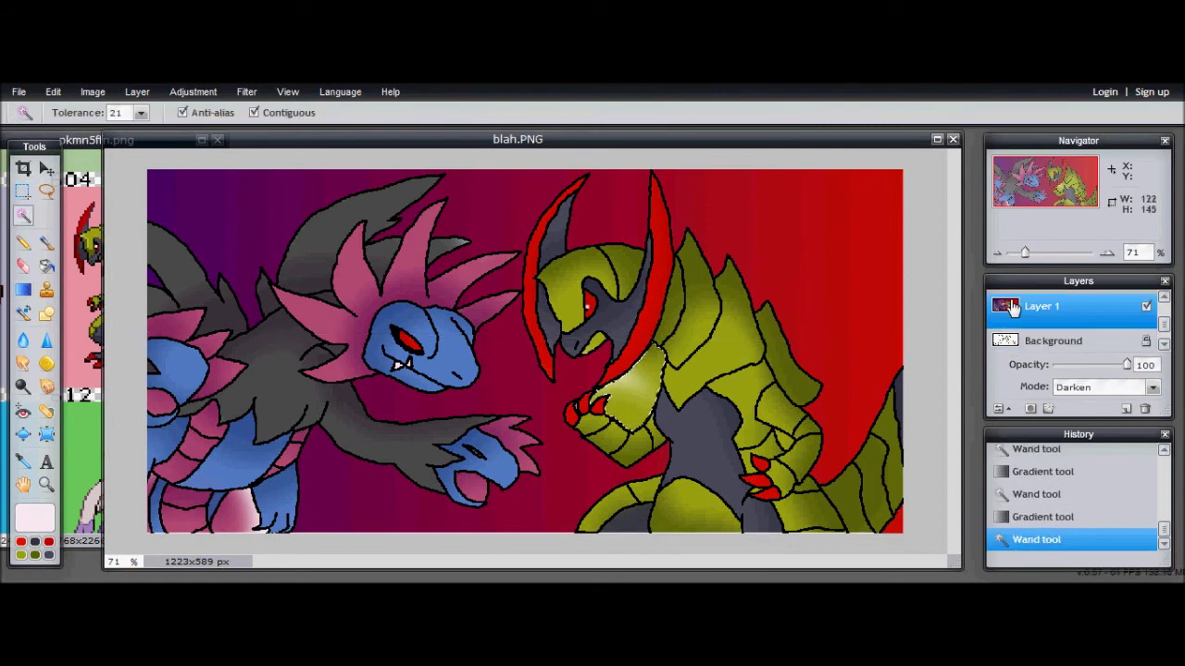
click(23, 290)
drag(978, 342, 978, 343)
Select the small gap above the right dragon's lowered claws and fill it on Layer 1 with the purple-to-red gradient.
click(24, 216)
click(1053, 341)
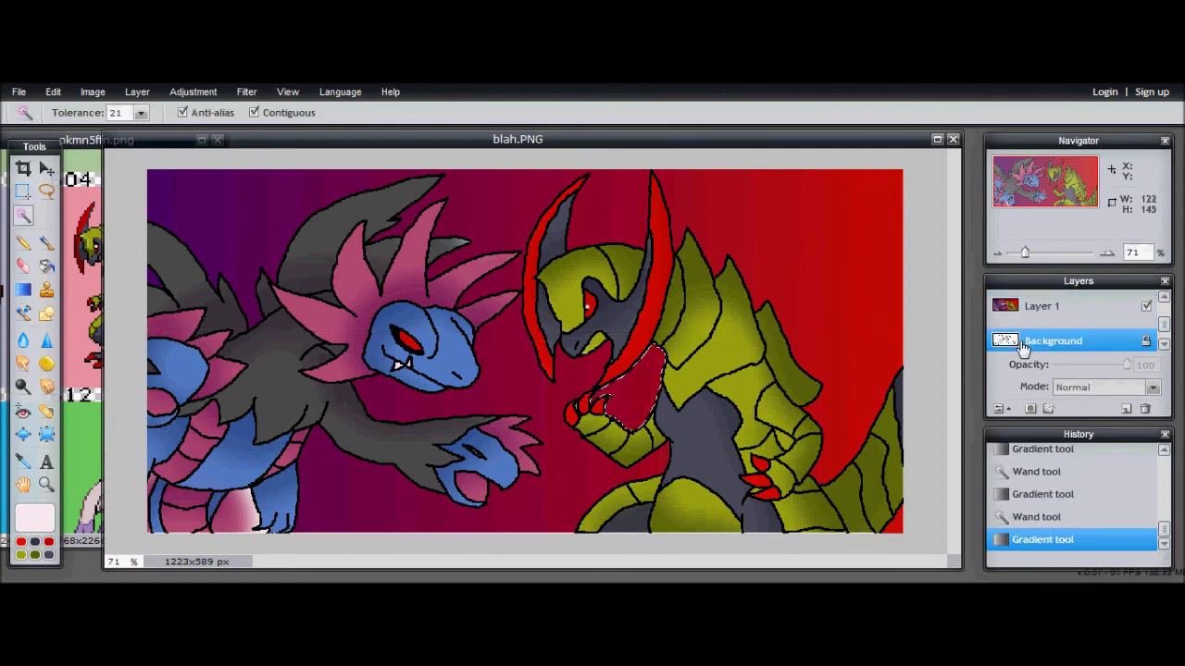
click(773, 446)
click(1042, 305)
click(24, 290)
drag(148, 355, 671, 356)
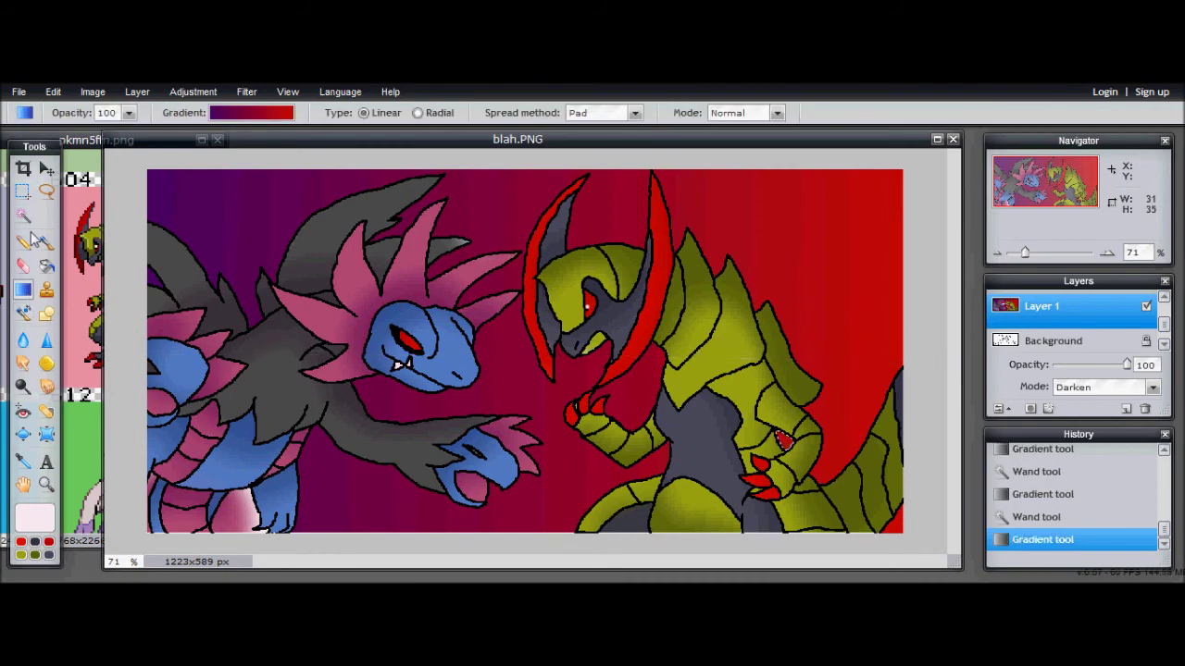
Select the tiny gap between the claws of the right dragon's raised hand and fill it on Layer 1 with the gradient.
click(24, 215)
click(1053, 341)
click(591, 422)
click(581, 412)
click(1042, 305)
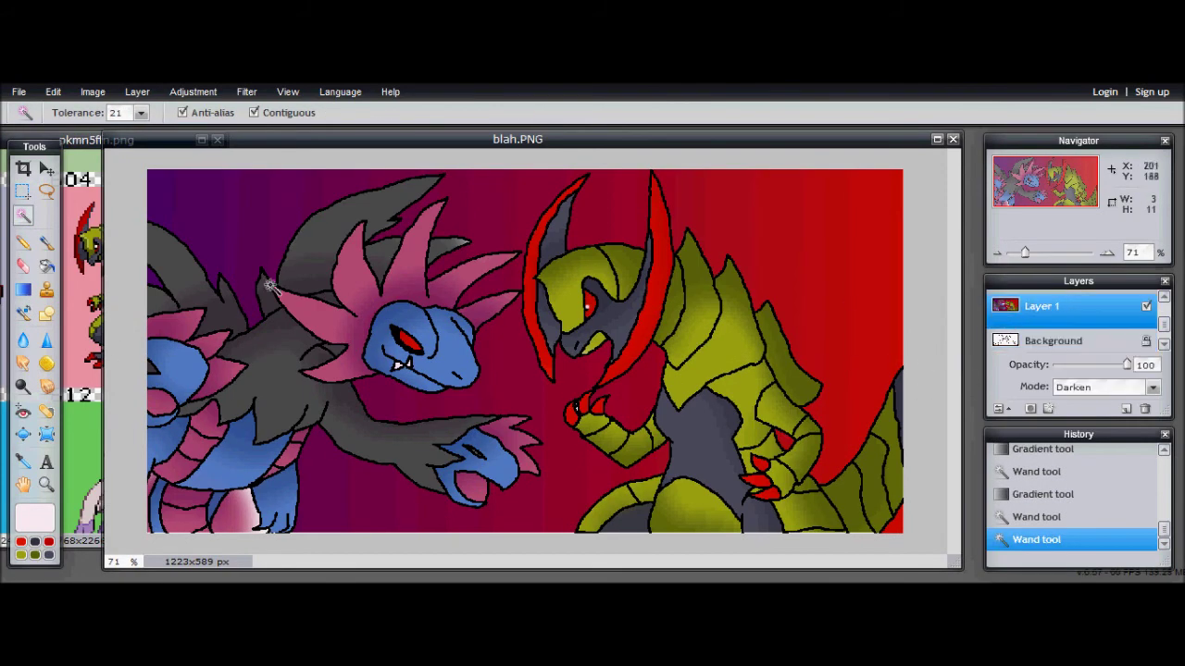
click(23, 290)
drag(559, 364, 565, 364)
Select the gap between the left dragon's legs at the image's bottom edge and fill it on Layer 1 with the purple-to-red gradient.
click(24, 216)
click(1054, 341)
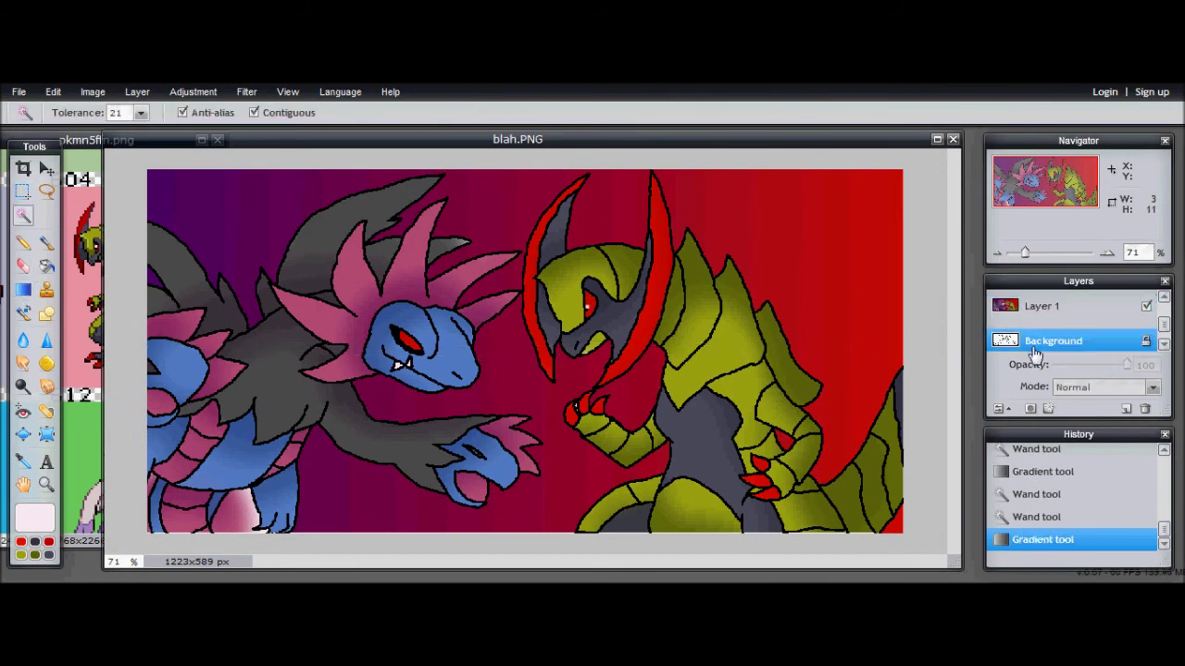
click(250, 520)
click(1041, 306)
click(24, 291)
drag(172, 374, 667, 389)
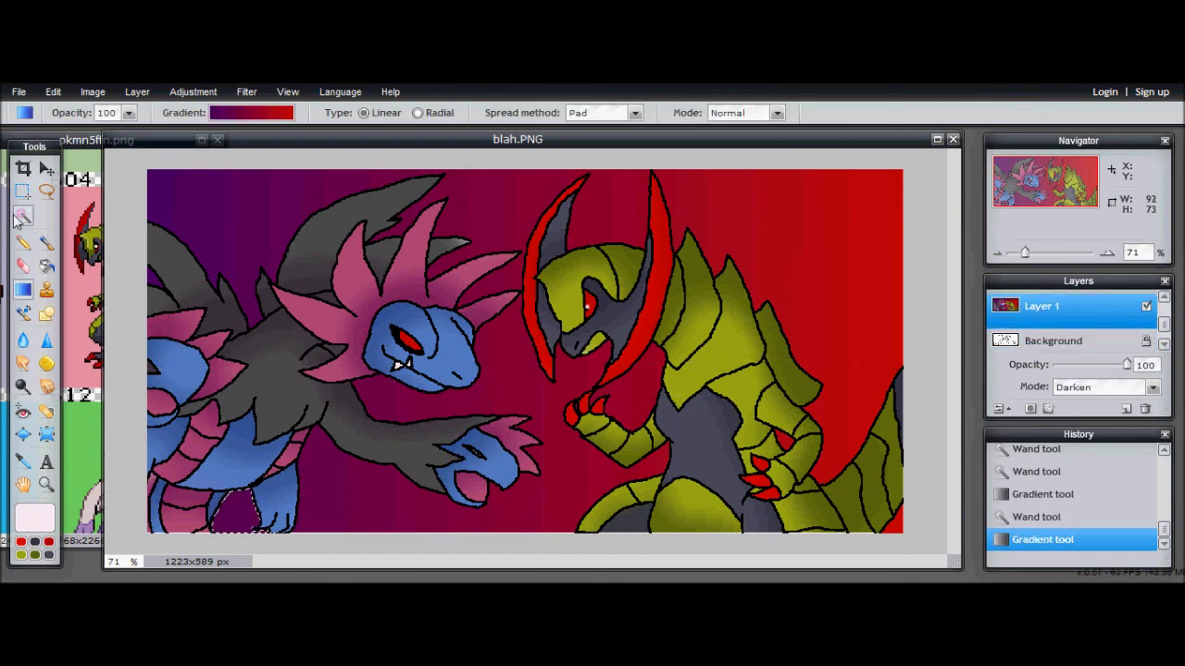
Select the narrow sliver at the image's left edge beside the left dragon's belly and fill it on Layer 1 with the gradient.
click(24, 215)
click(1034, 342)
click(153, 480)
click(1042, 306)
click(23, 291)
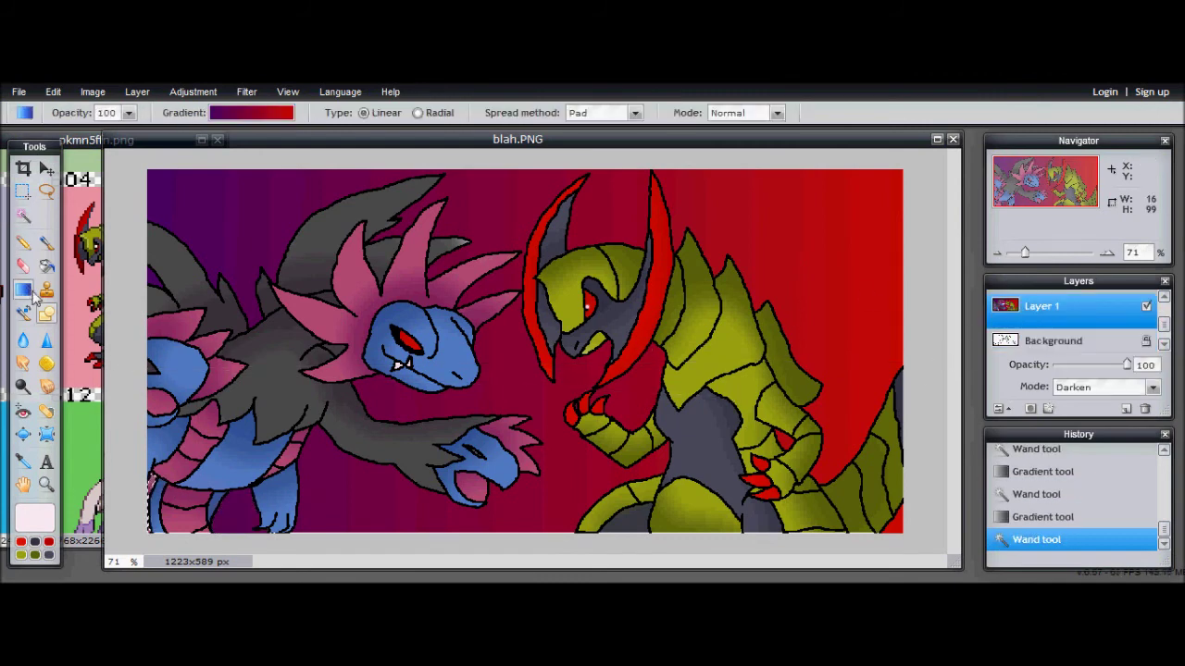
drag(968, 364, 967, 364)
Select the small spike behind the left dragon's head, brush it dark gray on Layer 1, undo an unwanted stroke and clear the selection.
click(24, 216)
click(1053, 341)
click(444, 248)
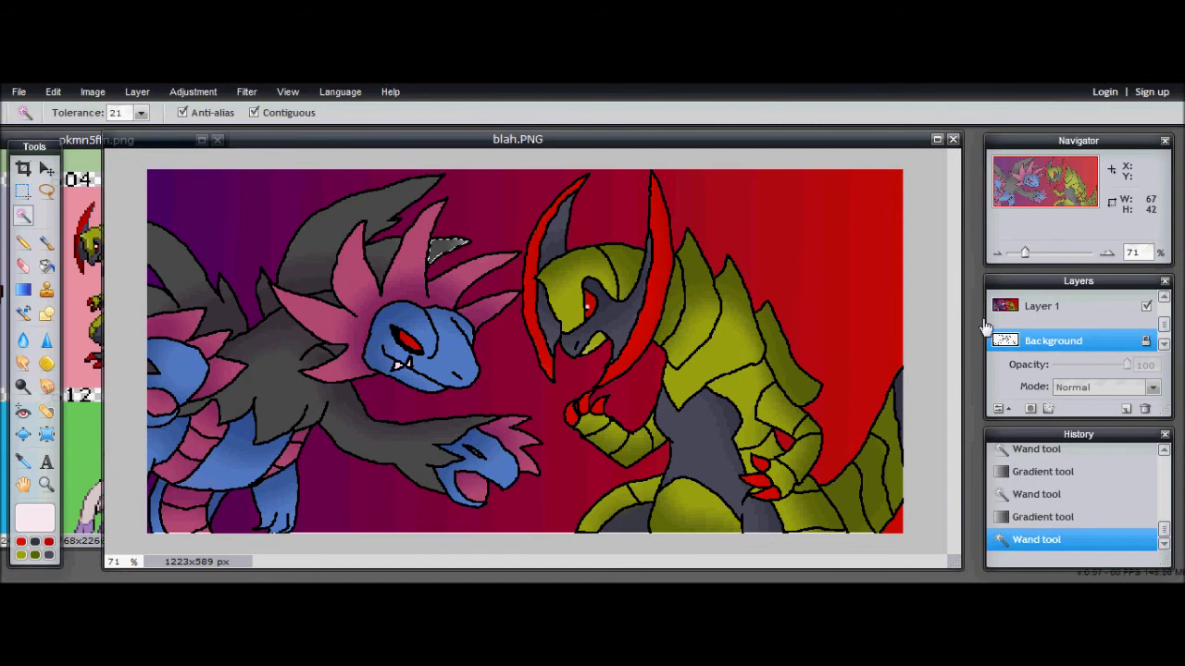
click(1041, 306)
click(50, 241)
click(112, 117)
click(369, 193)
click(584, 133)
click(440, 255)
click(432, 269)
click(56, 95)
click(58, 112)
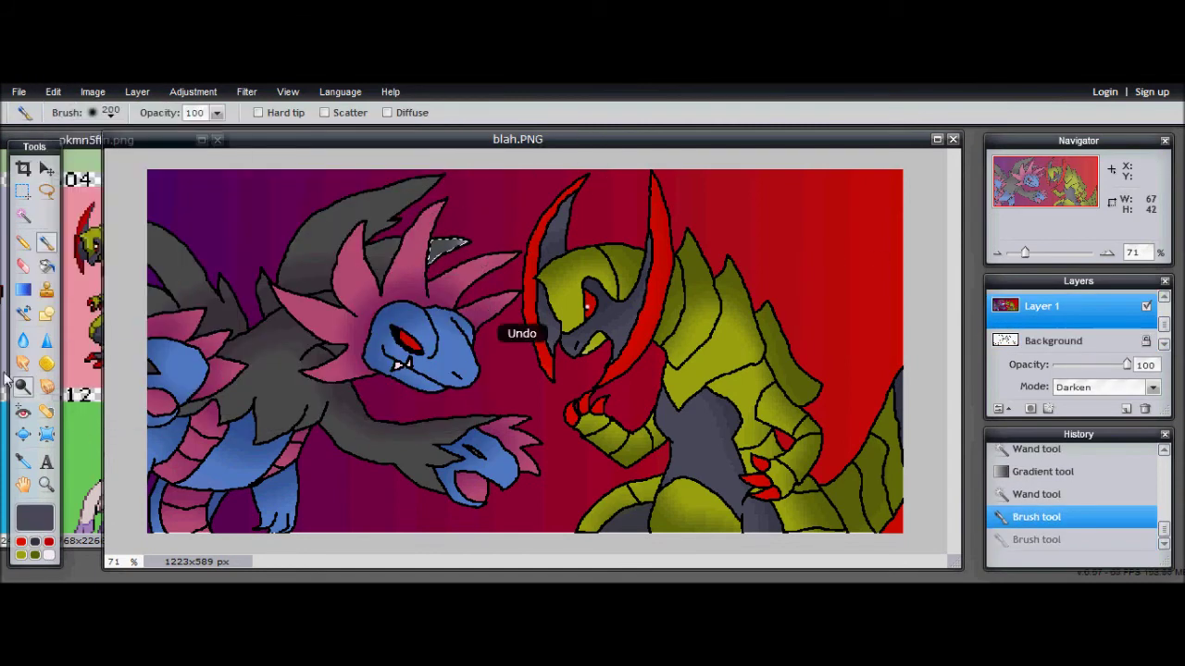
key(w)
click(333, 228)
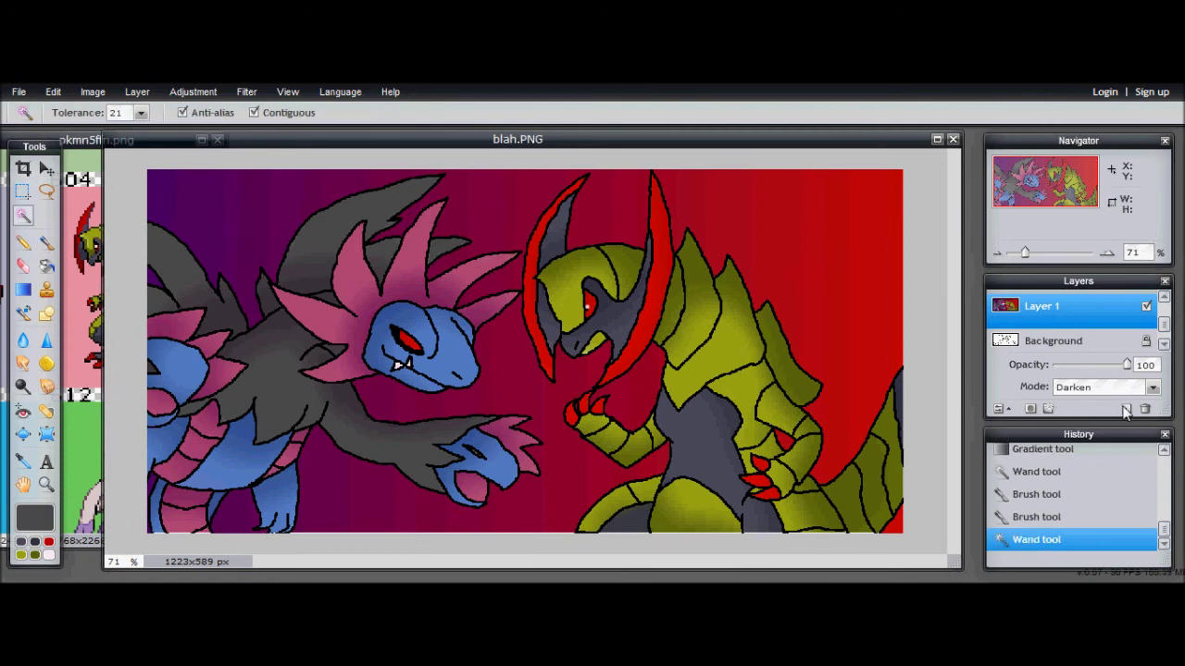
Add a new layer, sample red from the artwork and paint a soft red glow over each dragon's eye with the size 200 brush.
click(1125, 409)
click(23, 462)
click(45, 243)
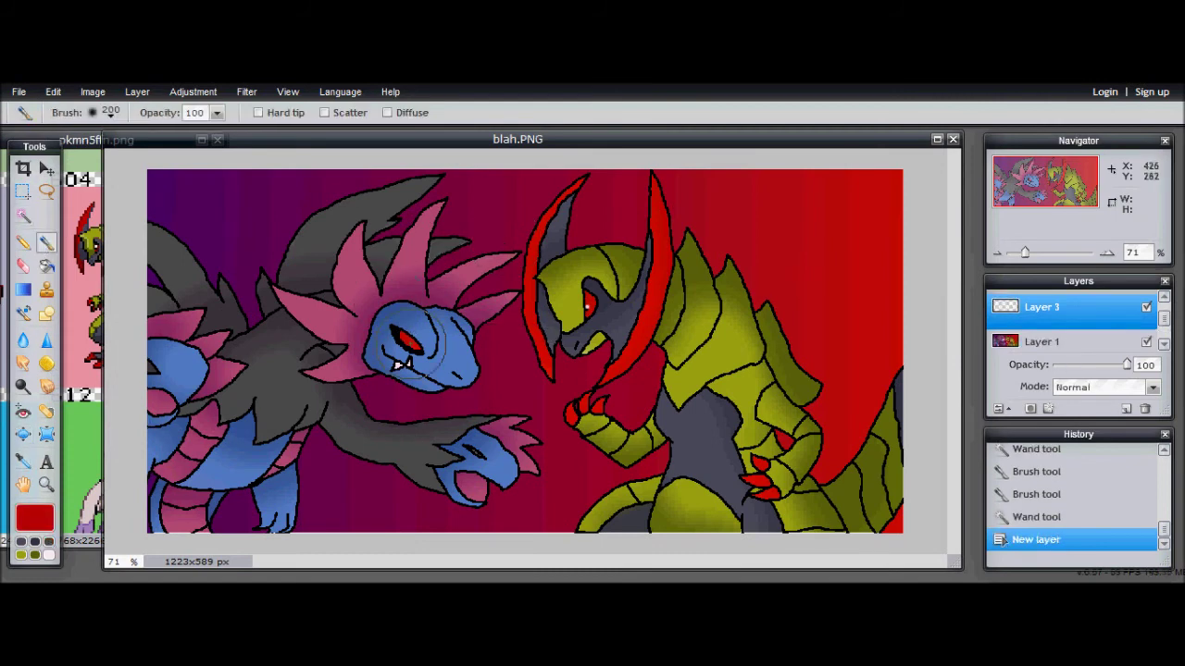
click(407, 341)
click(586, 307)
Delete the eye-glow layer and repaint the soft red glows over both dragons' eyes on a fresh new layer.
scroll(1076, 333, down, 2)
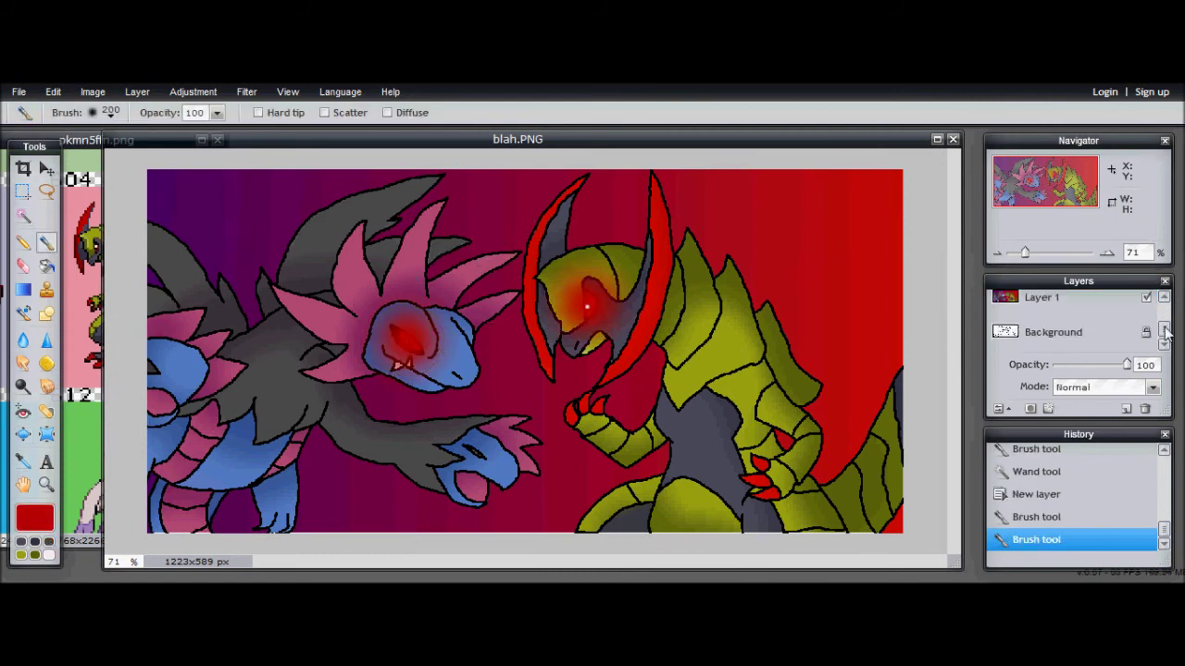
scroll(1072, 345, up, 3)
click(1145, 408)
click(1145, 408)
click(1126, 409)
click(588, 305)
Try several blend modes on the eye-glow layer and set it to Screen.
click(1085, 389)
click(1083, 422)
click(1085, 389)
drag(1156, 449, 1155, 515)
click(1081, 484)
click(1080, 393)
click(1084, 493)
click(1087, 389)
click(1077, 512)
click(1083, 389)
click(1074, 528)
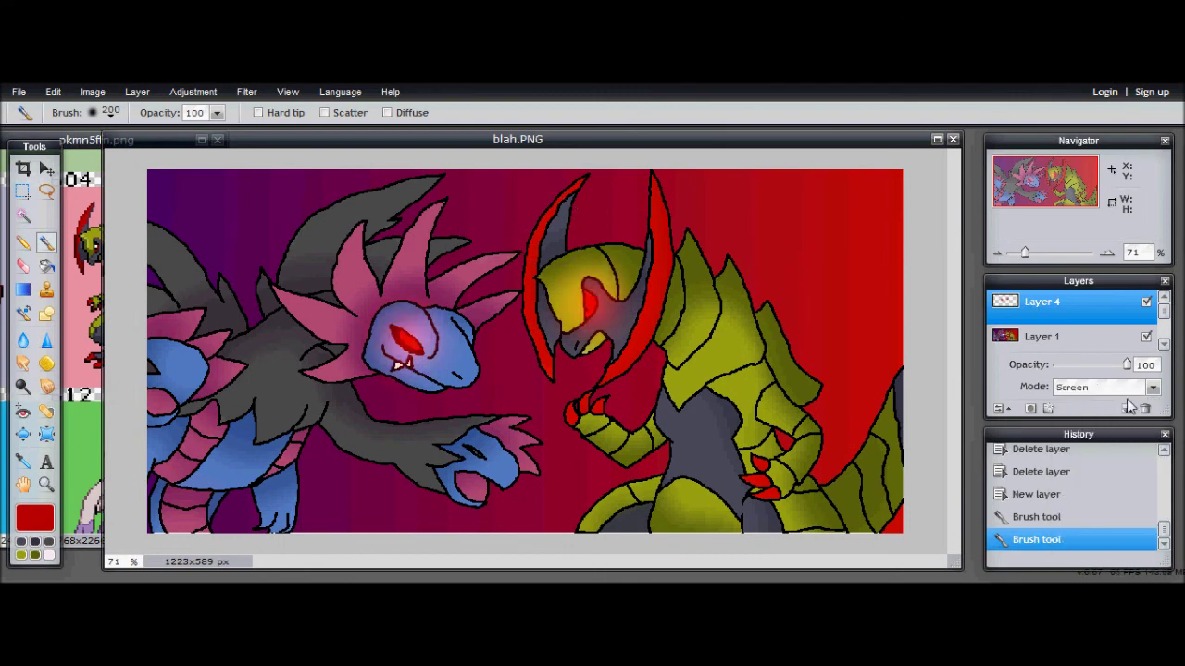
Cover a new top layer with the horizontal purple-to-red gradient and try the Add and Darken blend modes on it.
click(23, 290)
drag(148, 340, 796, 343)
click(1101, 387)
scroll(1076, 423, up, 2)
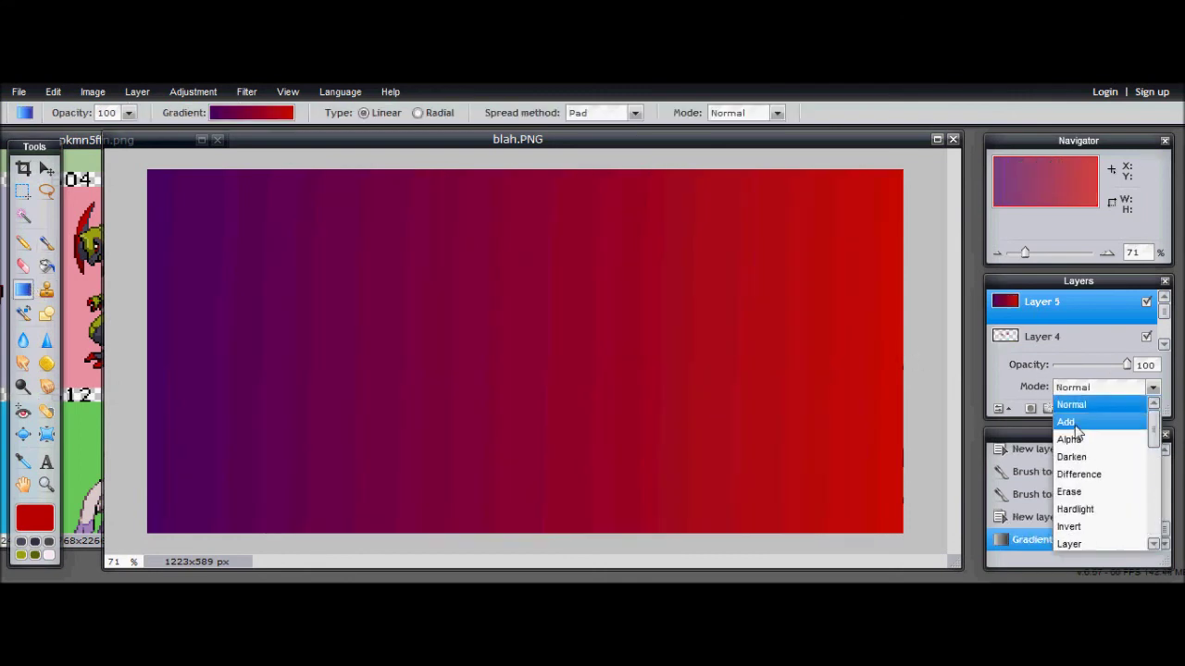
click(1074, 422)
click(1069, 389)
click(1072, 456)
Try Hardlight and further blend modes on the gradient layer, and set it to Overlay.
click(1079, 398)
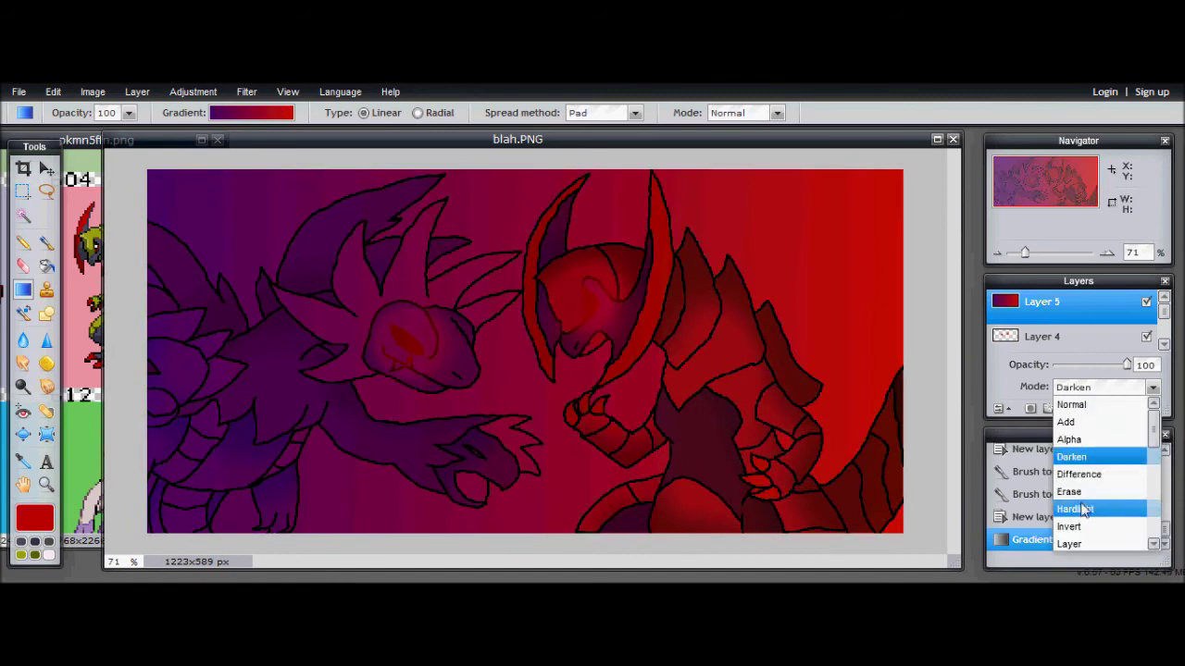
click(1076, 509)
click(1076, 396)
scroll(1078, 463, down, 2)
click(1072, 503)
click(1083, 387)
click(1073, 537)
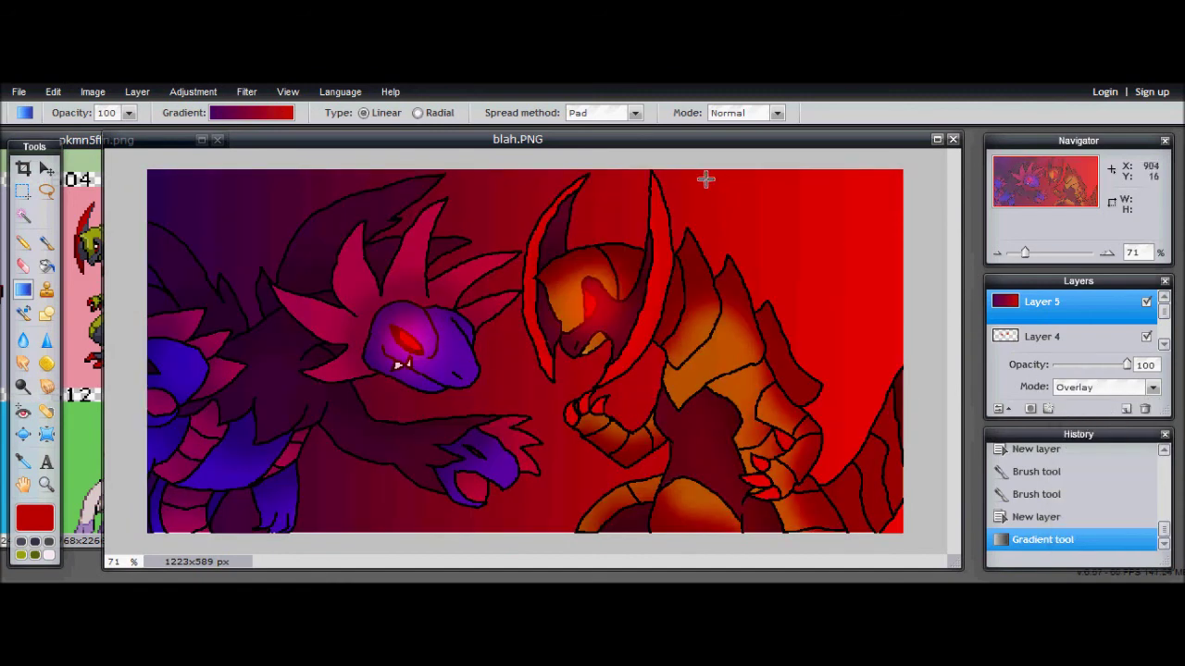
click(1083, 386)
click(1074, 531)
click(1083, 387)
click(1076, 510)
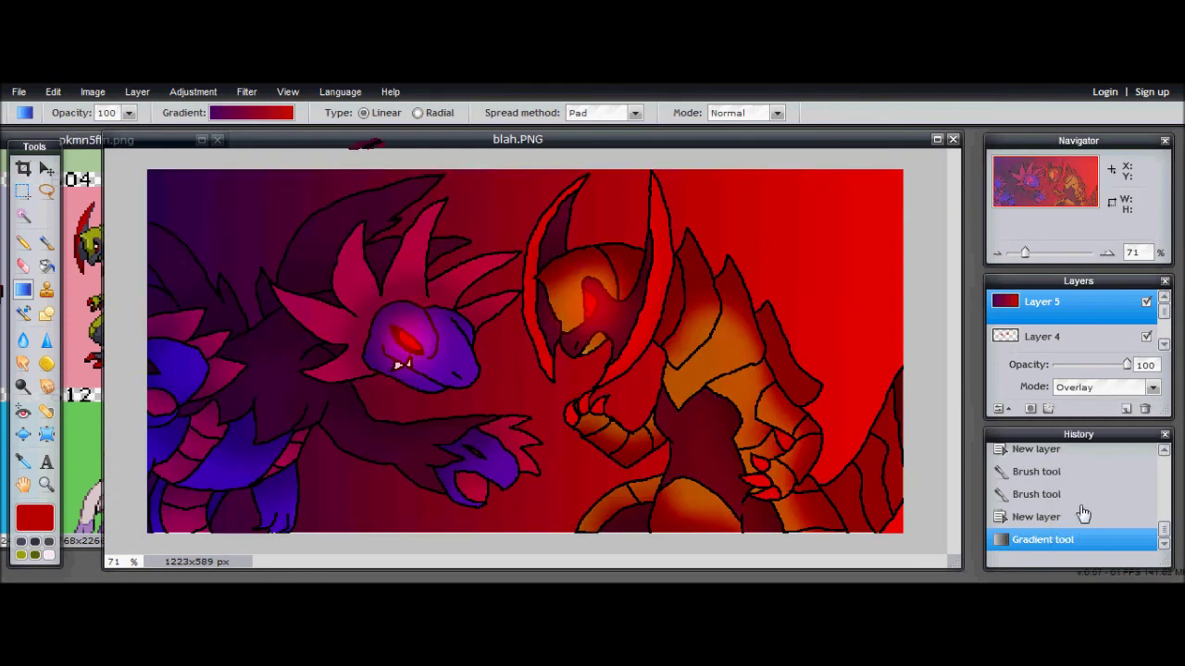